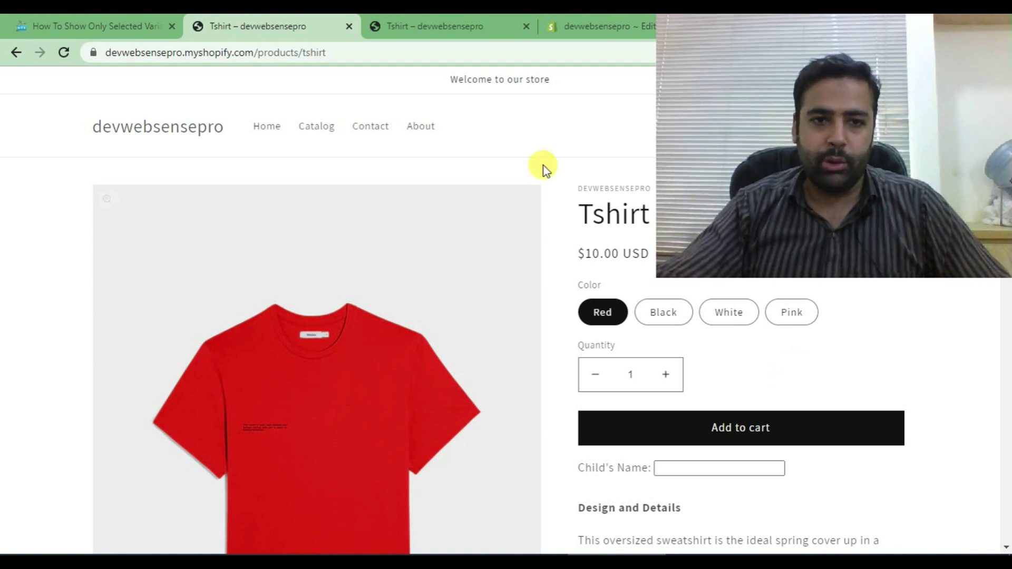
pyautogui.scroll(-1, 546, 167)
pyautogui.scroll(-3, 591, 173)
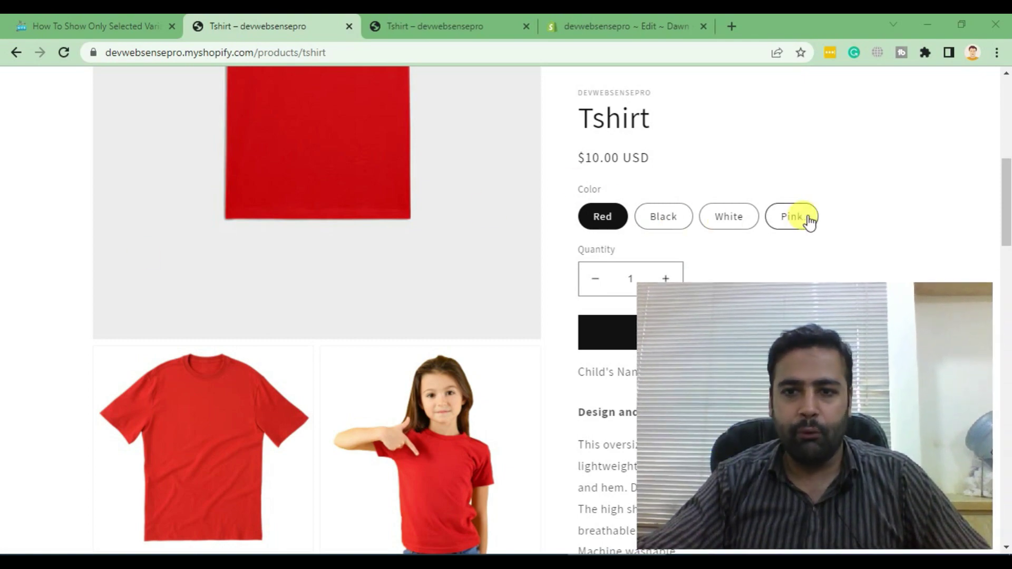
pyautogui.scroll(-3, 5, 243)
pyautogui.scroll(-2, 6, 255)
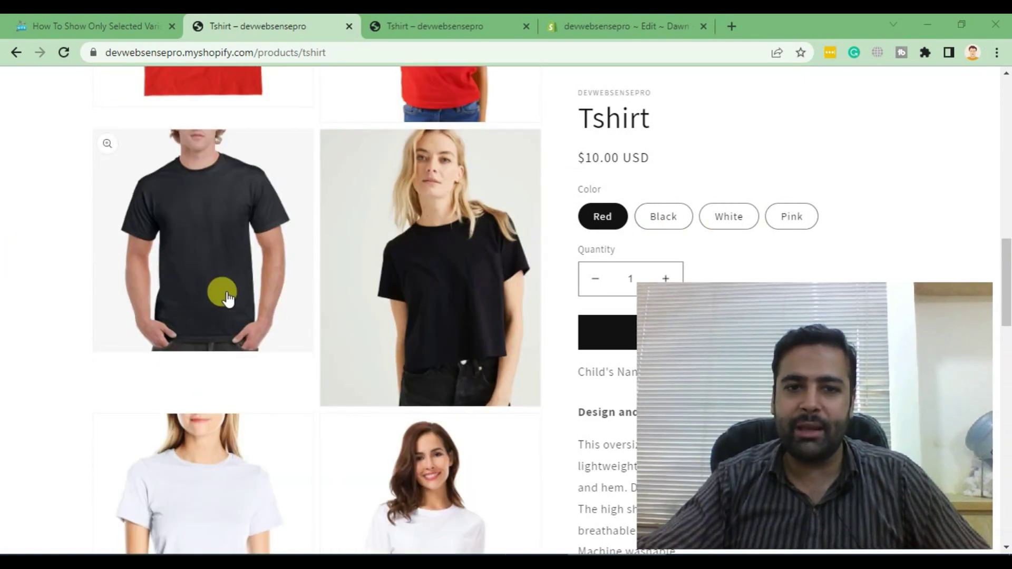
pyautogui.scroll(-4, 197, 252)
pyautogui.scroll(-2, 226, 289)
pyautogui.scroll(4, 172, 323)
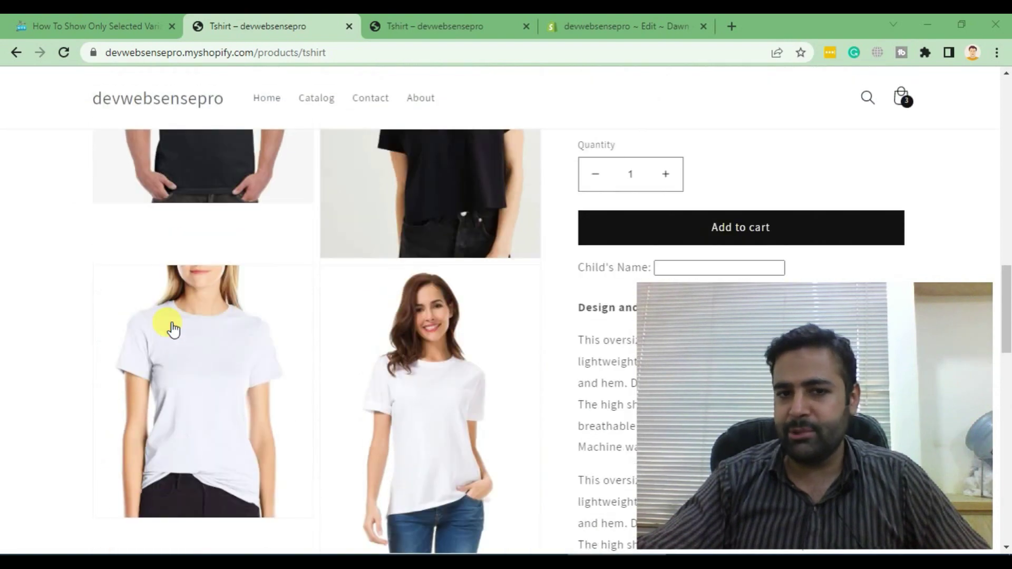
pyautogui.scroll(5, 169, 328)
pyautogui.scroll(2, 172, 328)
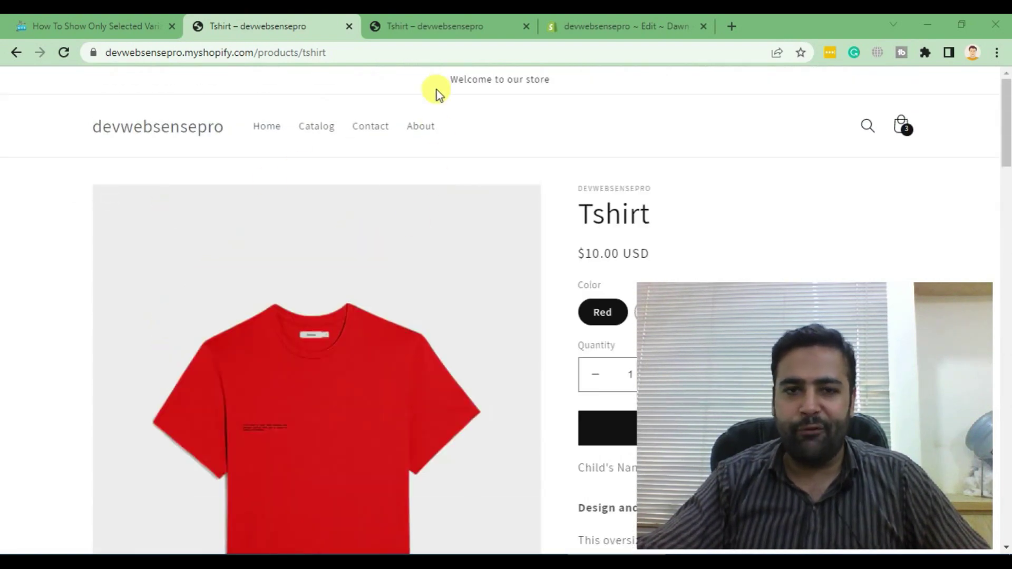
# Try Black in the Dawn preview, then Black, White and Pink on the live Tshirt page.
pyautogui.click(434, 33)
pyautogui.scroll(-1, 474, 203)
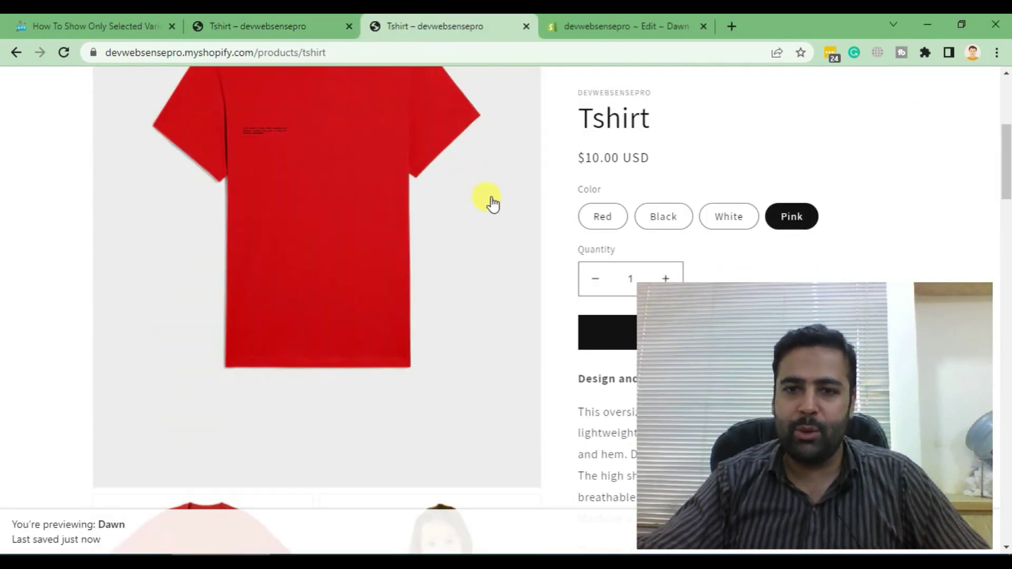
pyautogui.click(668, 223)
pyautogui.scroll(-5, 332, 237)
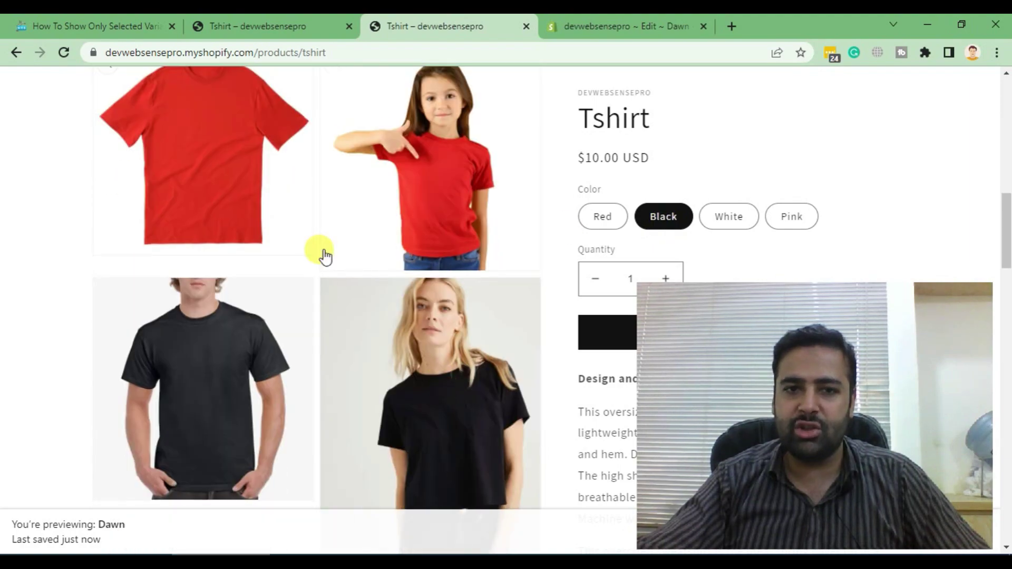
pyautogui.scroll(3, 322, 255)
pyautogui.scroll(-2, 503, 233)
pyautogui.scroll(-5, 264, 350)
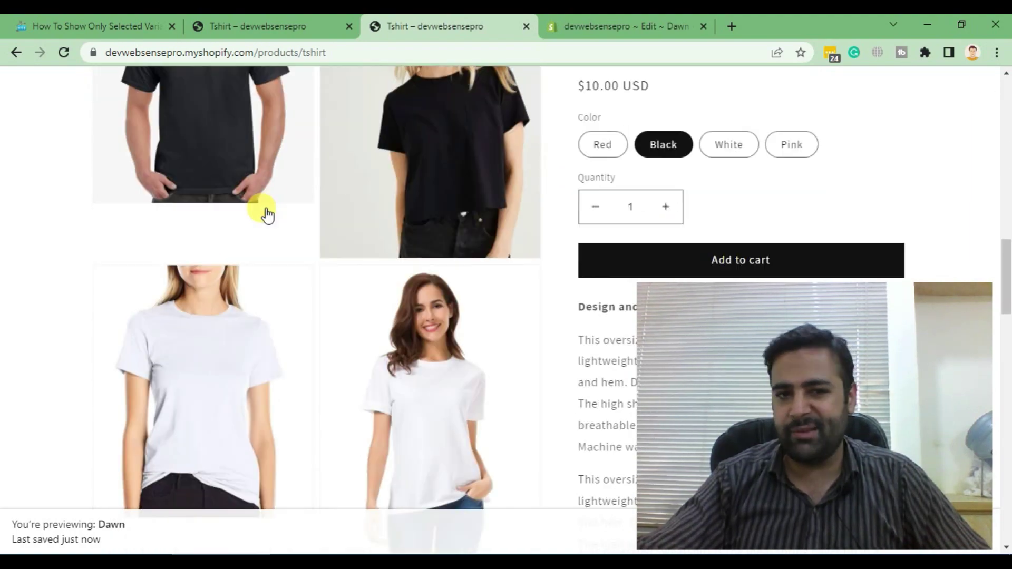
pyautogui.scroll(-4, 118, 248)
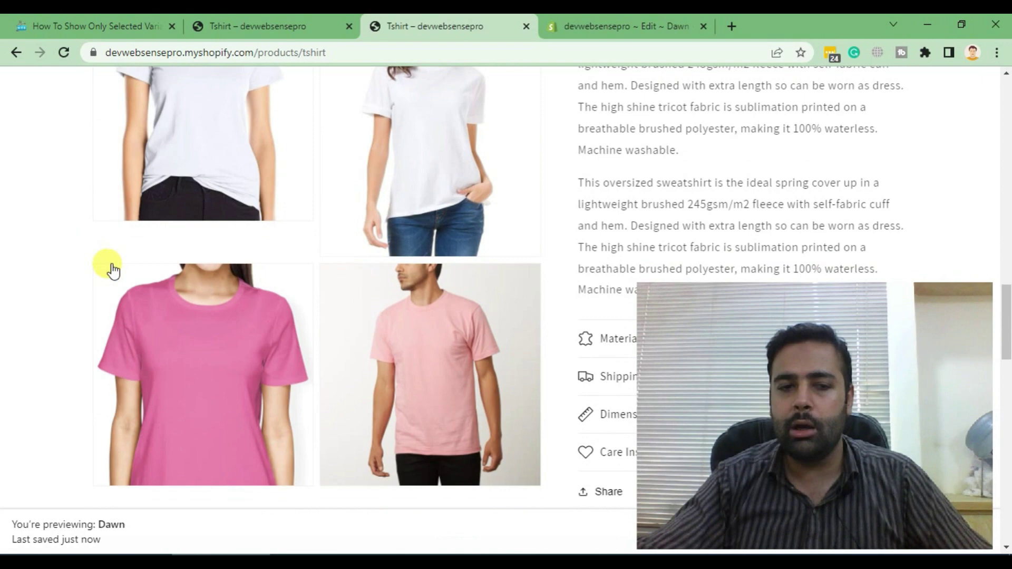
pyautogui.scroll(-3, 324, 325)
pyautogui.scroll(10, 350, 326)
pyautogui.scroll(3, 411, 284)
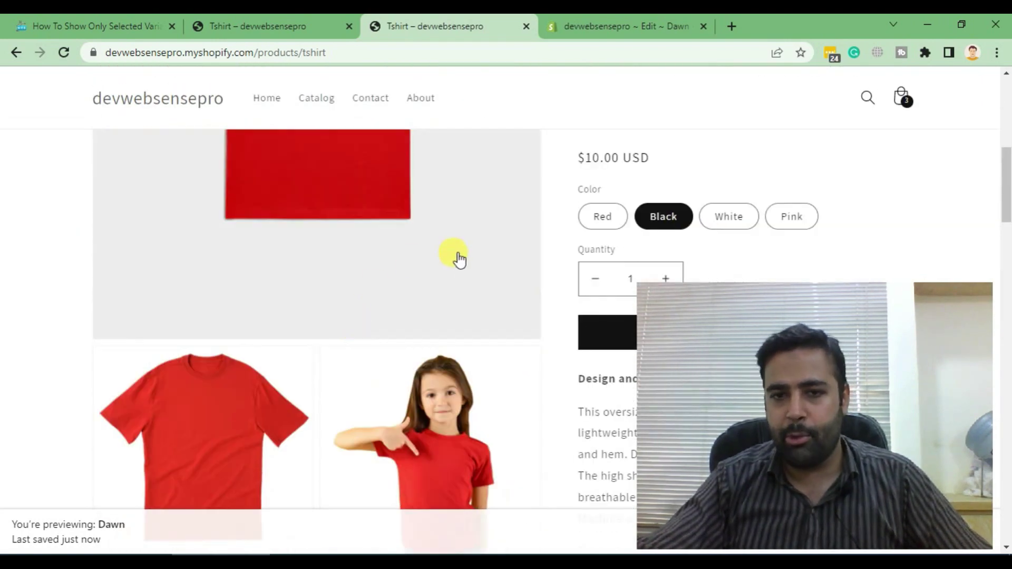
pyautogui.scroll(2, 604, 265)
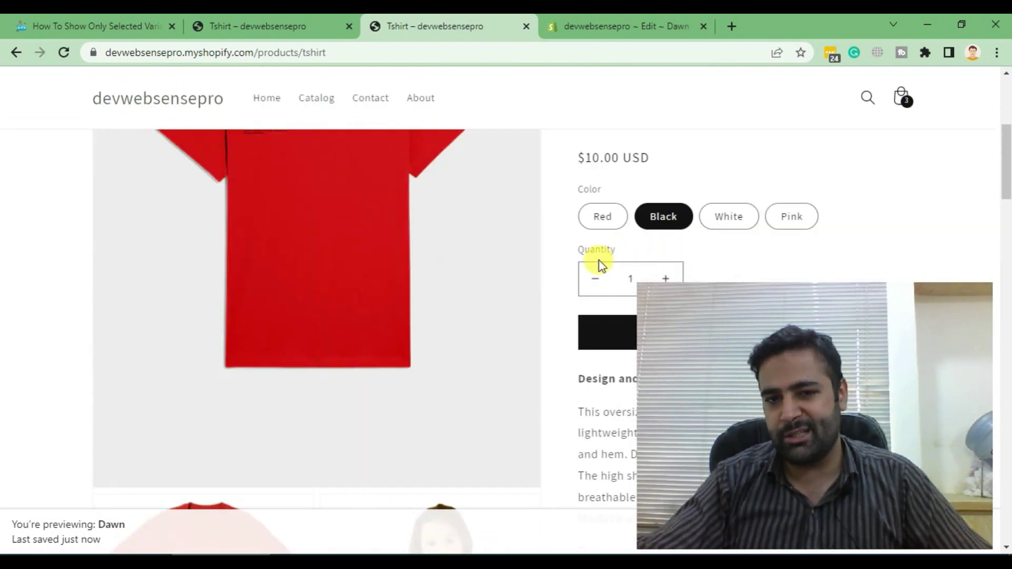
pyautogui.scroll(2, 599, 266)
pyautogui.scroll(2, 578, 266)
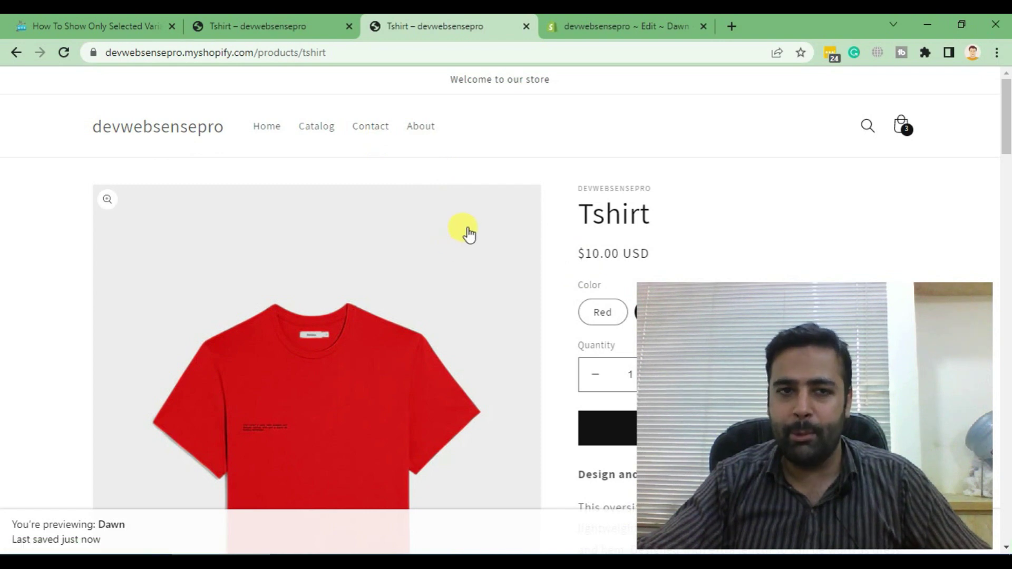
pyautogui.click(297, 32)
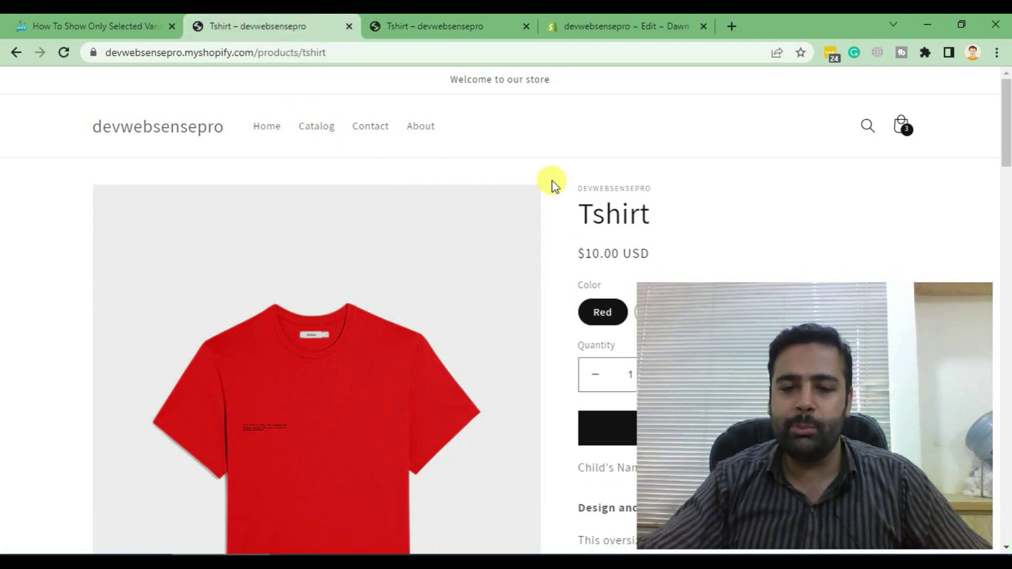
pyautogui.scroll(-1, 554, 181)
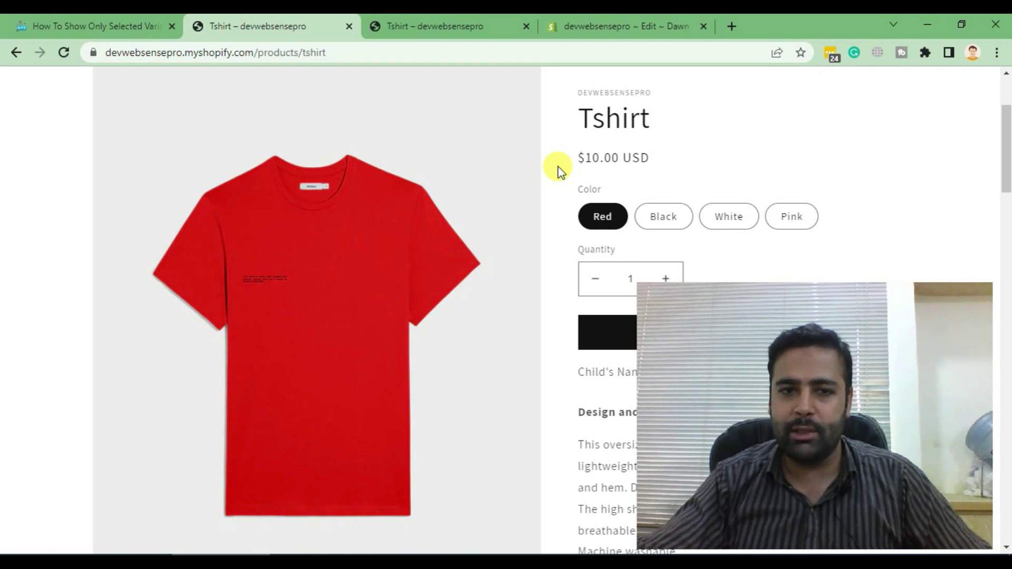
pyautogui.scroll(-3, 558, 167)
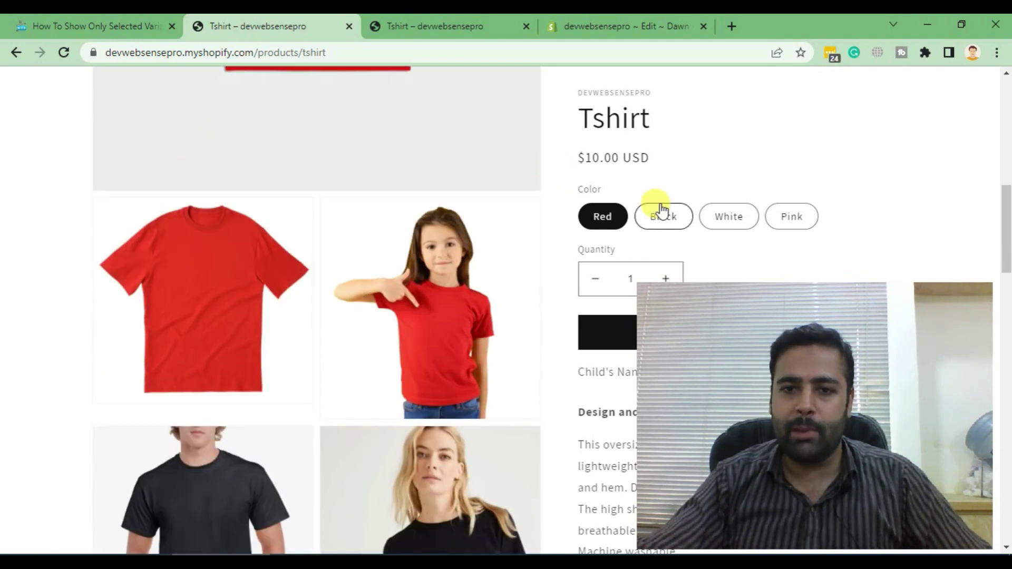
pyautogui.click(661, 215)
pyautogui.scroll(2, 501, 181)
pyautogui.scroll(-3, 506, 190)
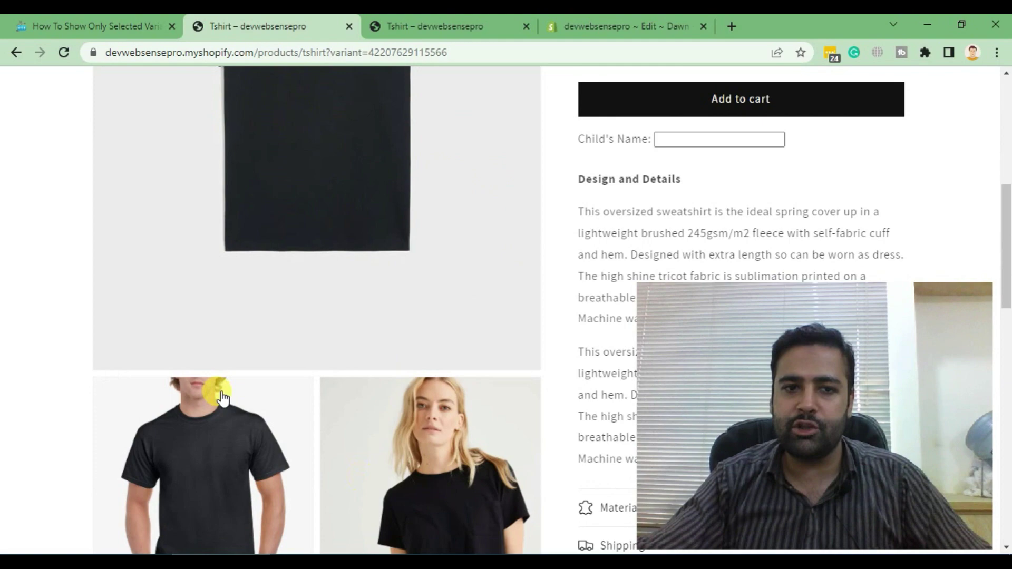
pyautogui.scroll(-2, 393, 443)
pyautogui.scroll(-1, 334, 248)
pyautogui.scroll(6, 366, 312)
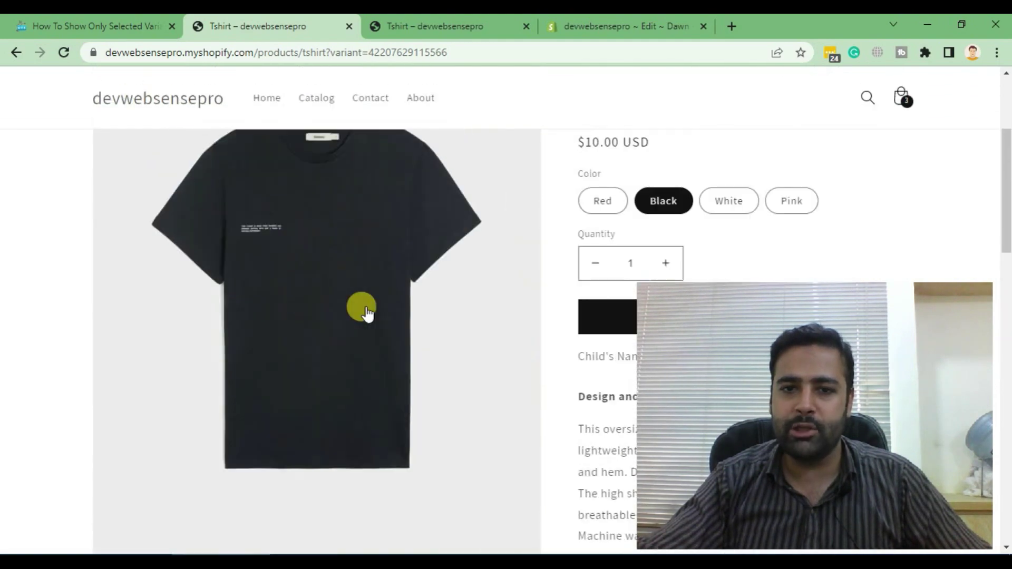
pyautogui.scroll(-1, 363, 213)
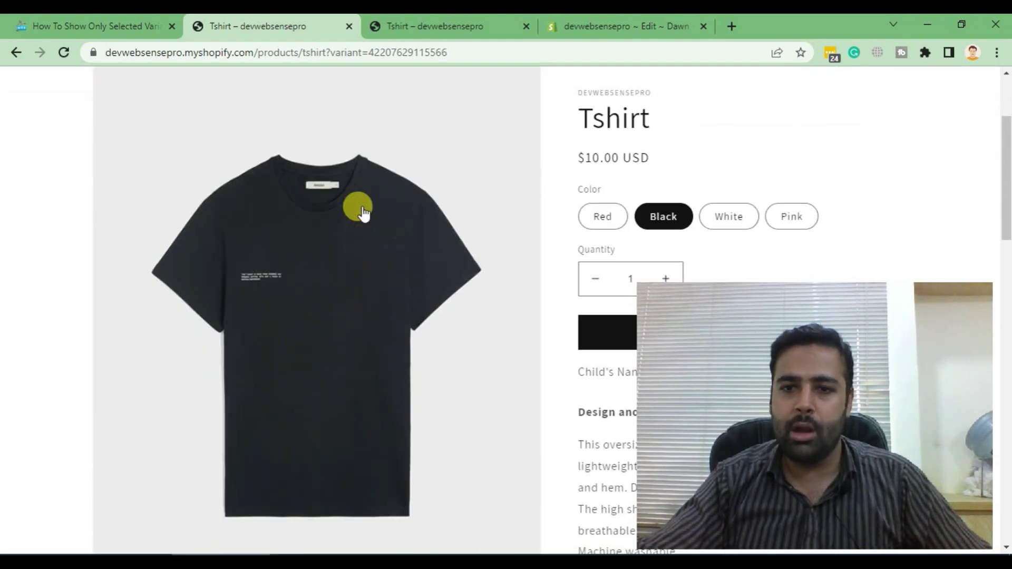
pyautogui.click(733, 220)
pyautogui.scroll(-3, 409, 179)
pyautogui.scroll(-2, 429, 379)
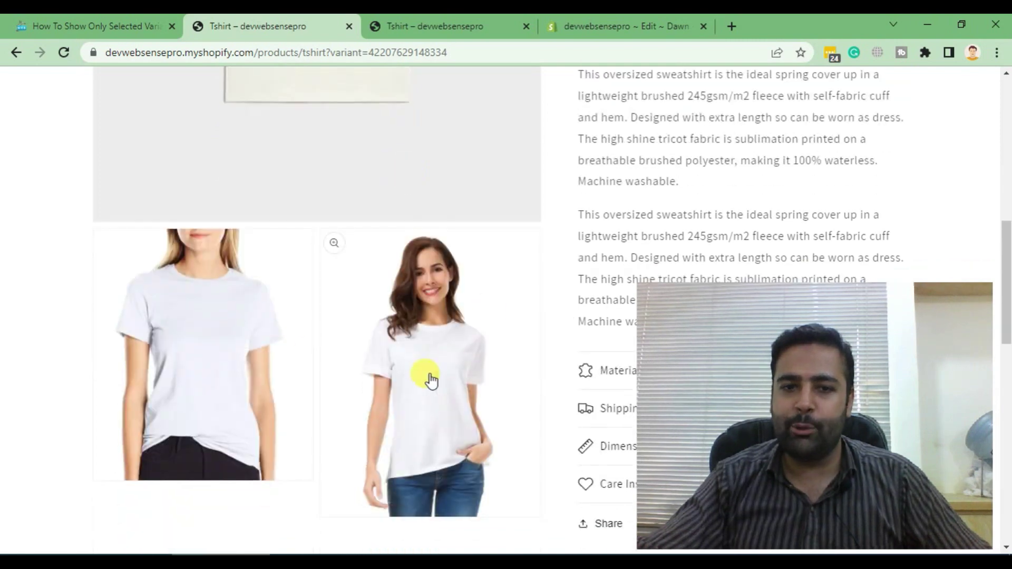
pyautogui.scroll(5, 421, 265)
pyautogui.scroll(-3, 420, 267)
pyautogui.scroll(1, 422, 267)
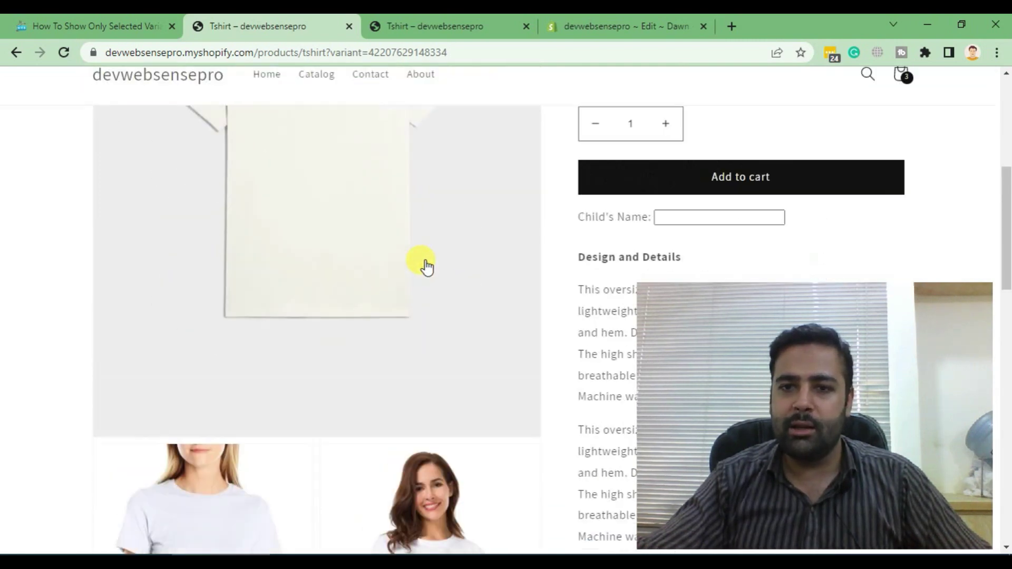
pyautogui.scroll(1, 435, 261)
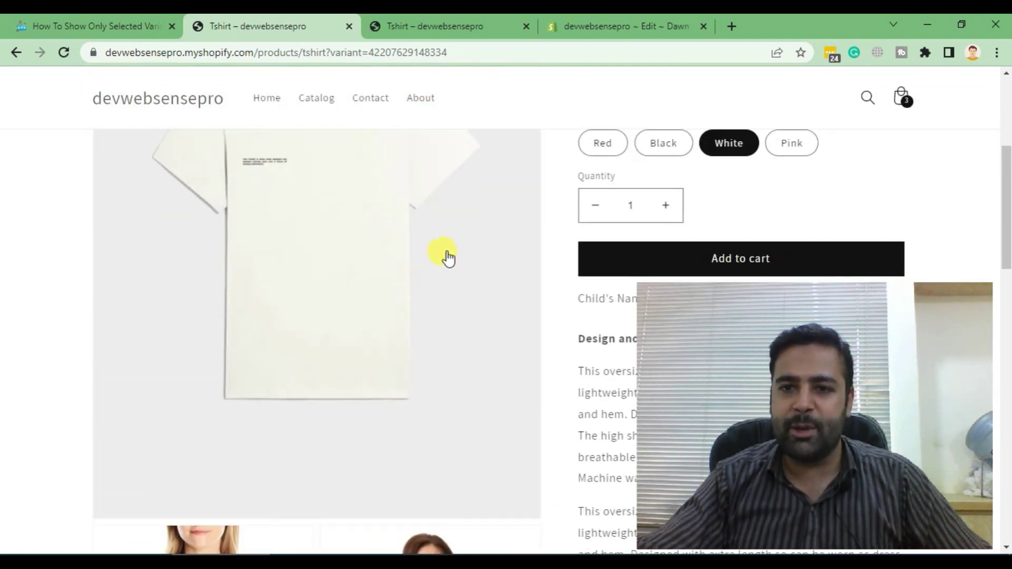
pyautogui.click(792, 143)
pyautogui.scroll(-4, 443, 270)
pyautogui.scroll(4, 475, 276)
pyautogui.scroll(1, 481, 301)
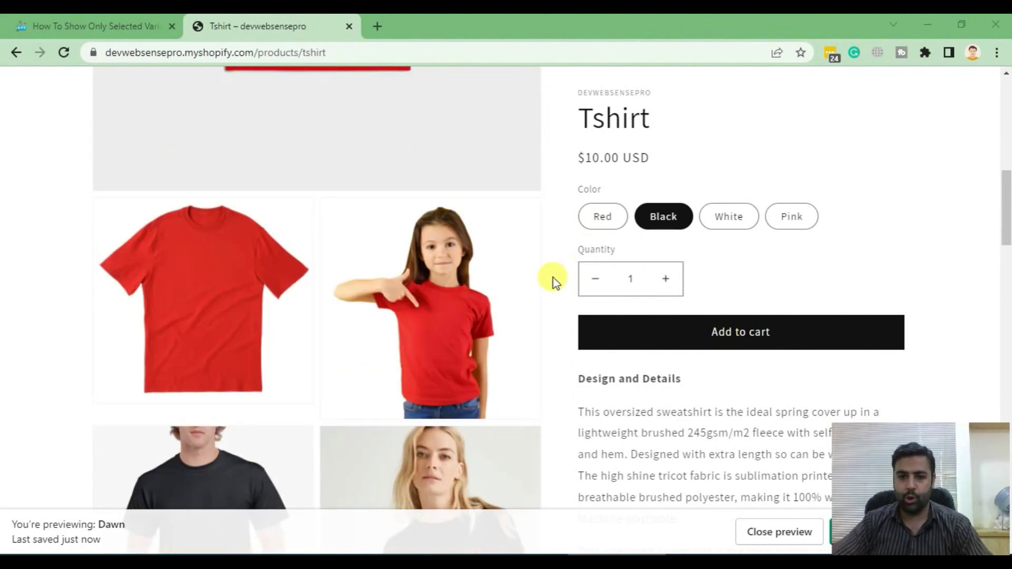
pyautogui.scroll(-2, 554, 281)
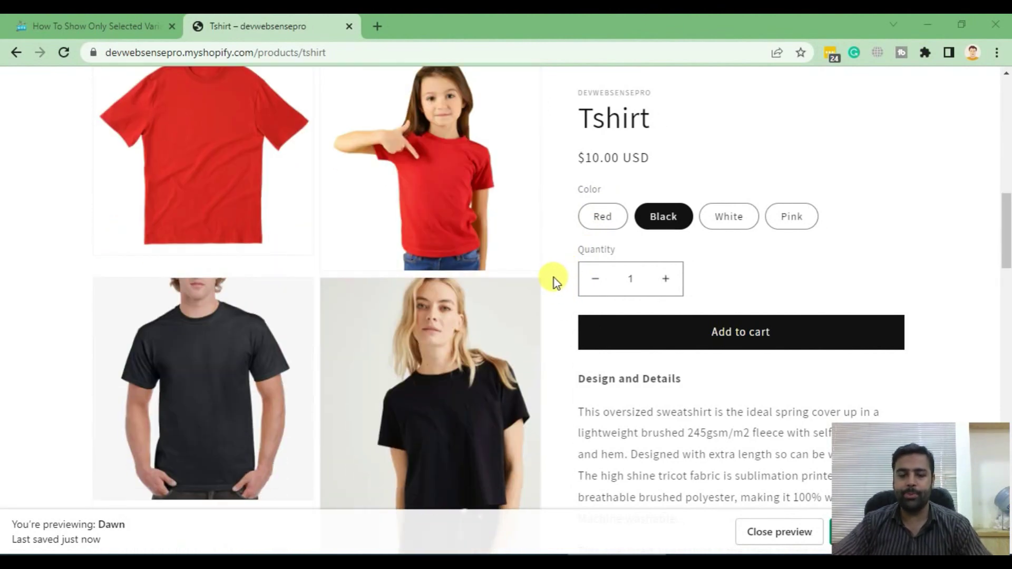
pyautogui.scroll(2, 554, 281)
pyautogui.scroll(3, 555, 281)
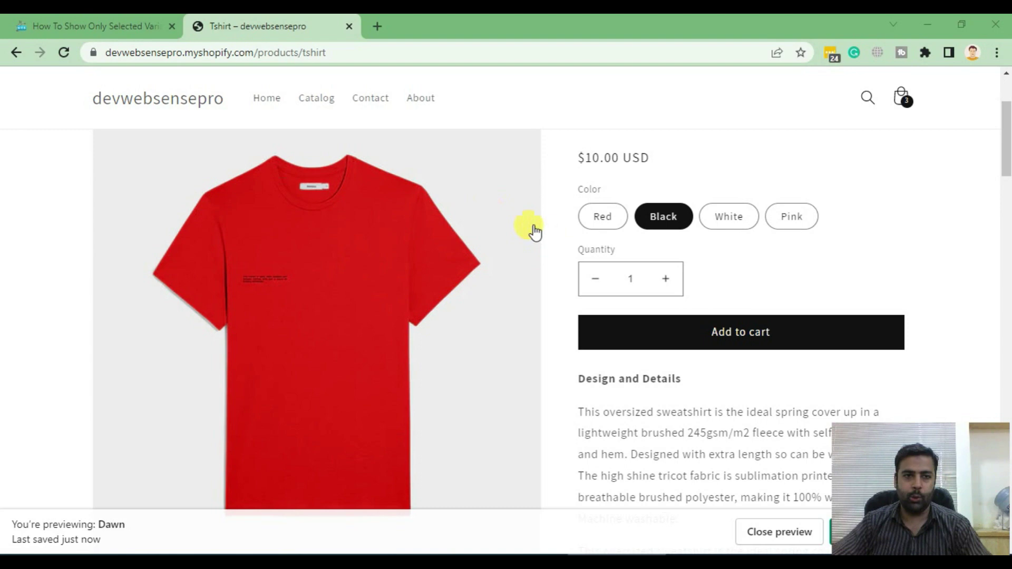
# Review the blog's First Step and select its jQuery script line for theme.liquid.
pyautogui.click(106, 24)
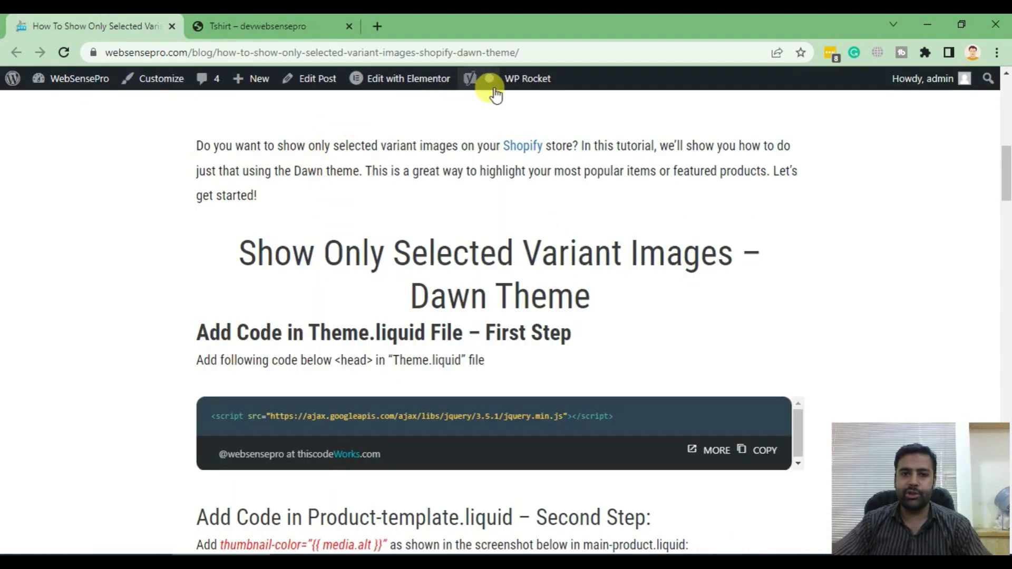
pyautogui.moveTo(545, 52); pyautogui.dragTo(103, 53)
pyautogui.click(279, 222)
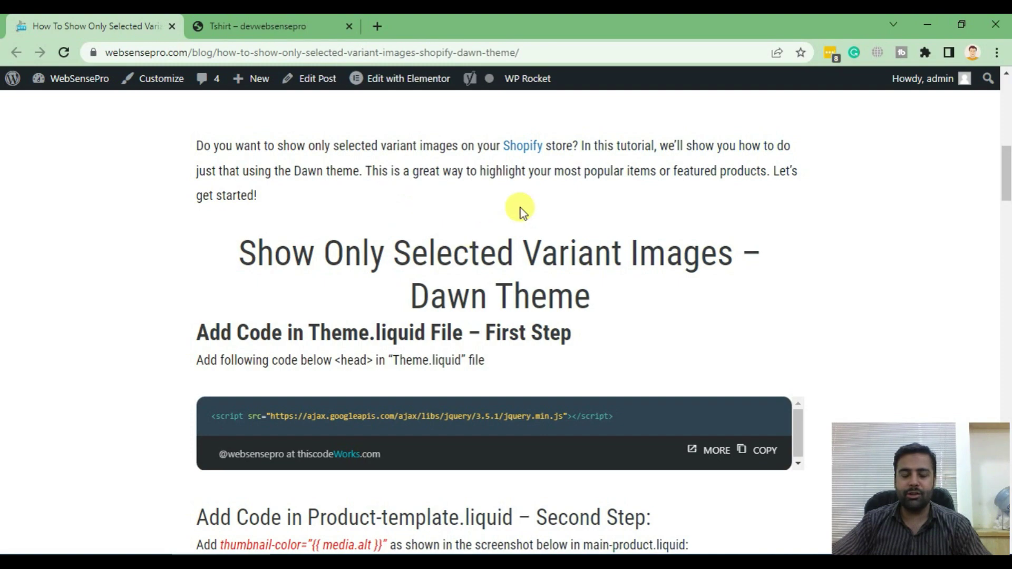
pyautogui.scroll(-4, 710, 222)
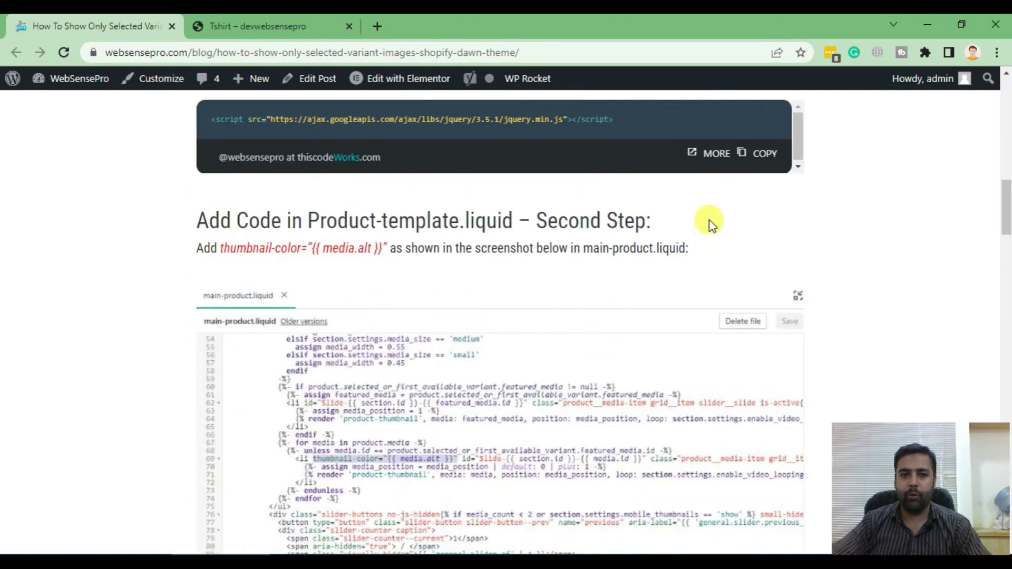
pyautogui.scroll(2, 707, 222)
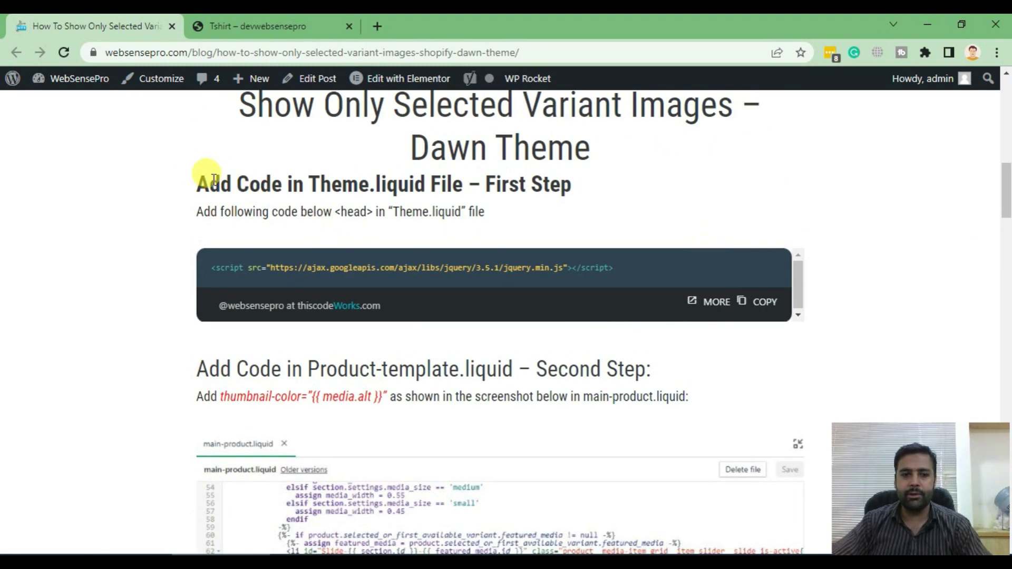
pyautogui.moveTo(196, 183); pyautogui.dragTo(583, 182)
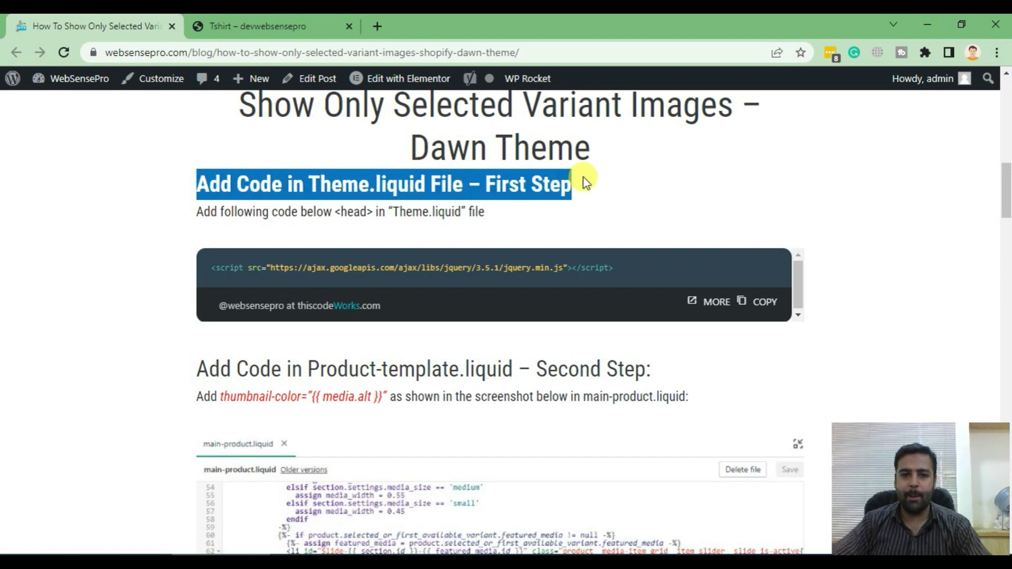
pyautogui.click(574, 196)
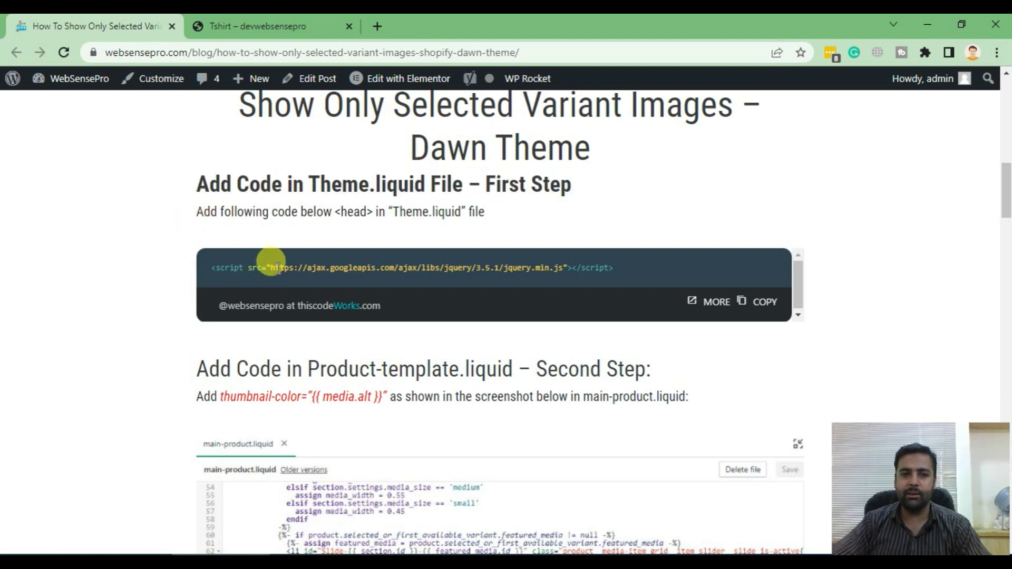
pyautogui.tripleClick(653, 266)
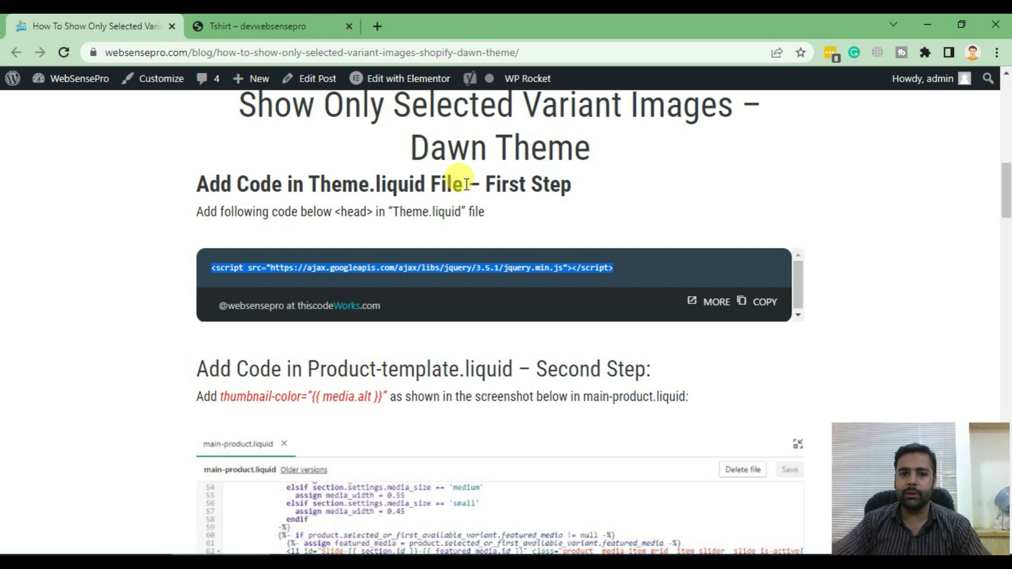
pyautogui.moveTo(467, 184); pyautogui.dragTo(317, 183)
# Copy the store's base address and load its admin page in a new tab.
pyautogui.click(237, 26)
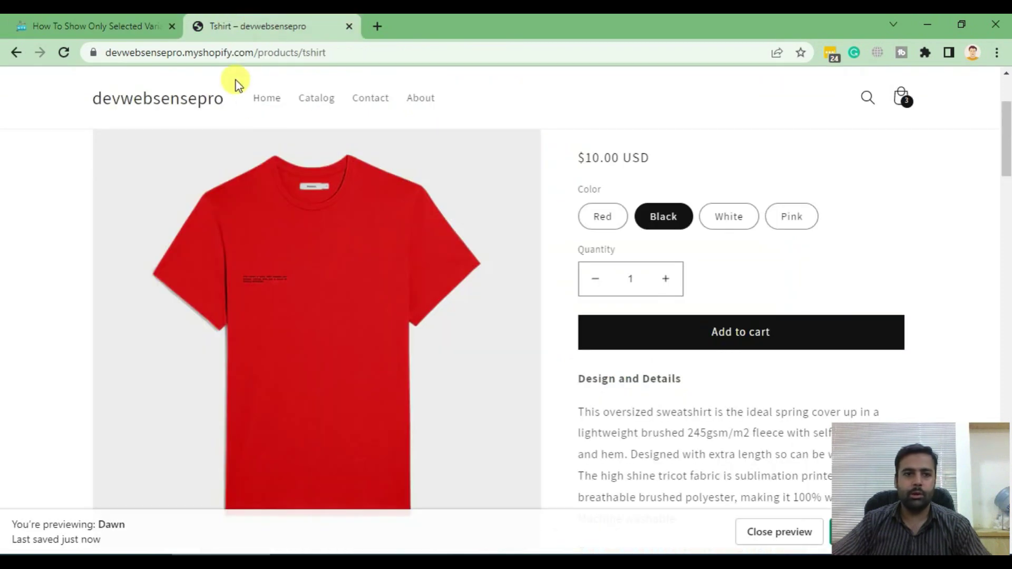
pyautogui.moveTo(259, 56); pyautogui.dragTo(62, 50)
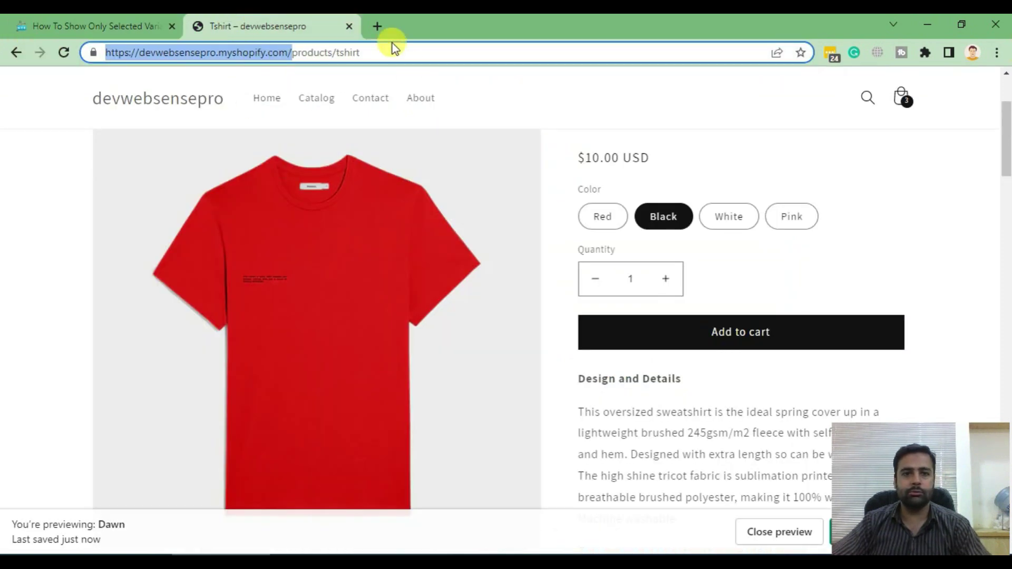
pyautogui.hotkey('ctrl', 'c')
pyautogui.hotkey('ctrl', 't')
pyautogui.hotkey('ctrl', 'v')
pyautogui.write('admin')
pyautogui.press('Return')
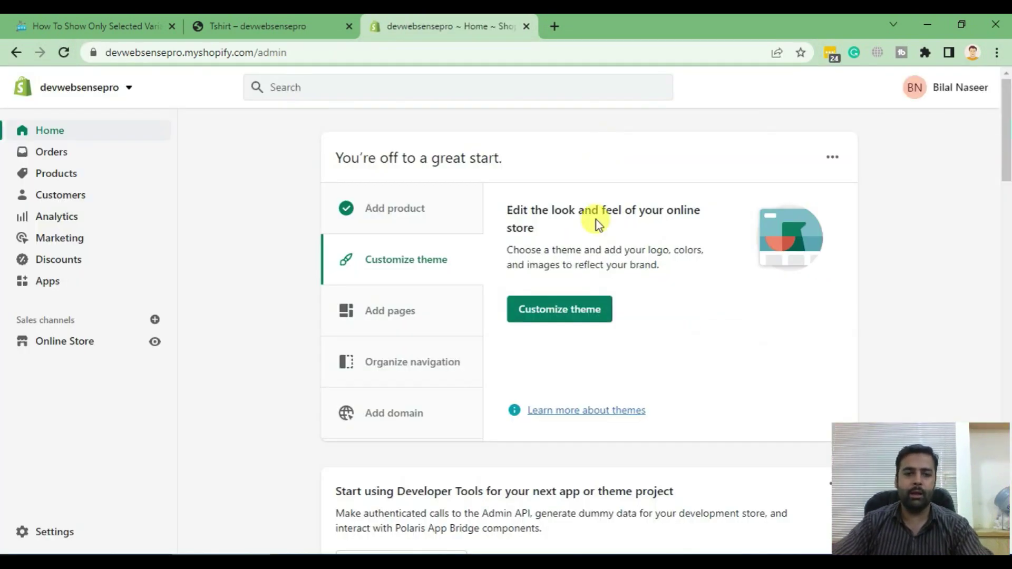
# Go to Online Store > Themes and open the Dawn theme's Actions menu.
pyautogui.click(61, 344)
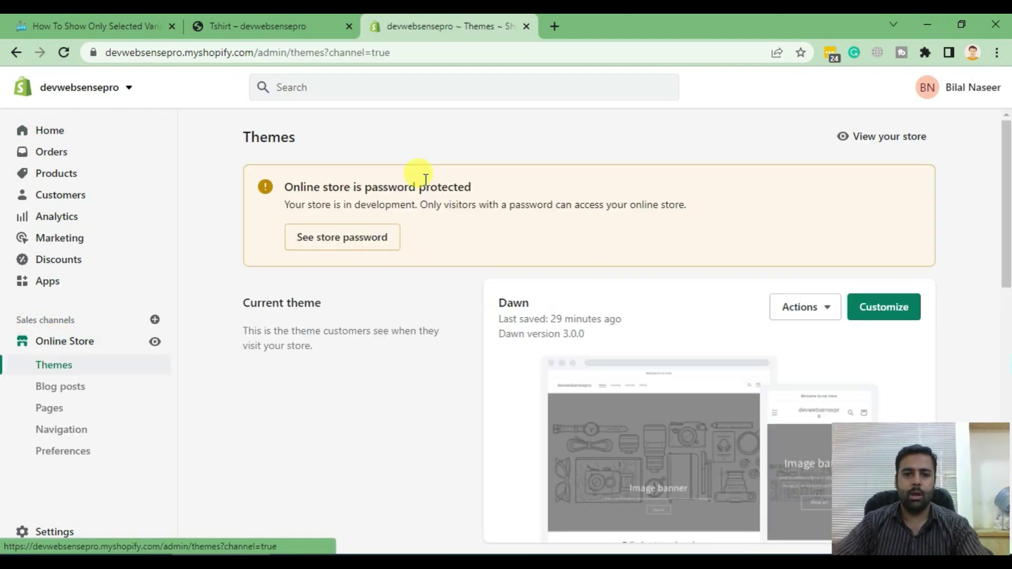
pyautogui.click(832, 313)
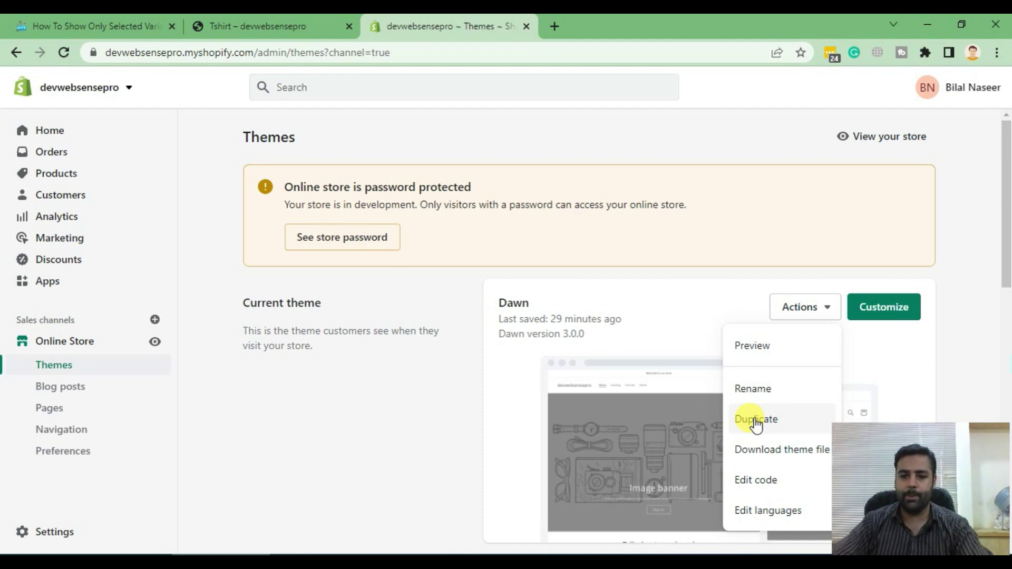
pyautogui.scroll(-3, 762, 245)
pyautogui.scroll(3, 802, 276)
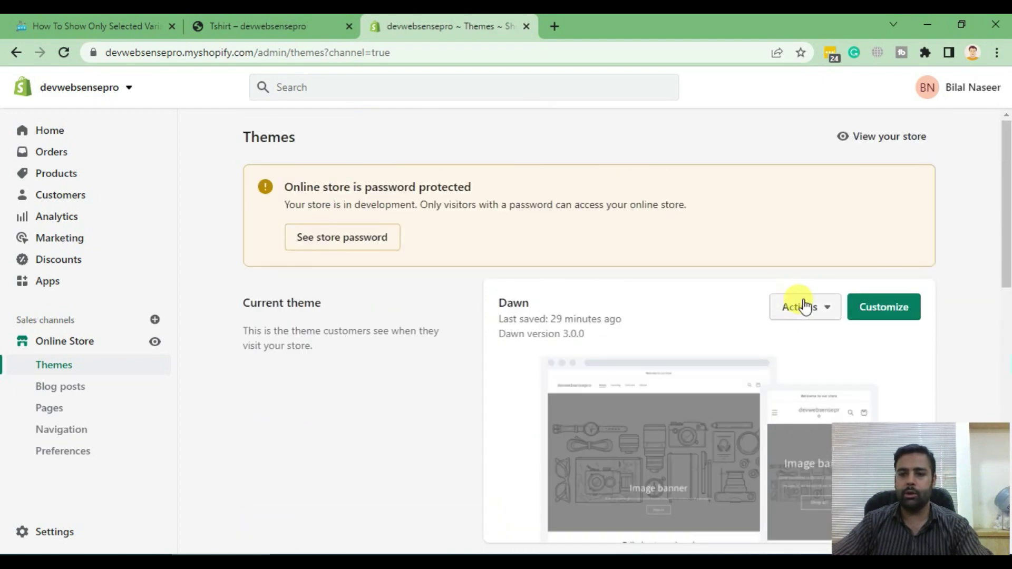
pyautogui.click(804, 306)
# Open Dawn's theme.liquid and insert a blank line after line 9.
pyautogui.click(756, 481)
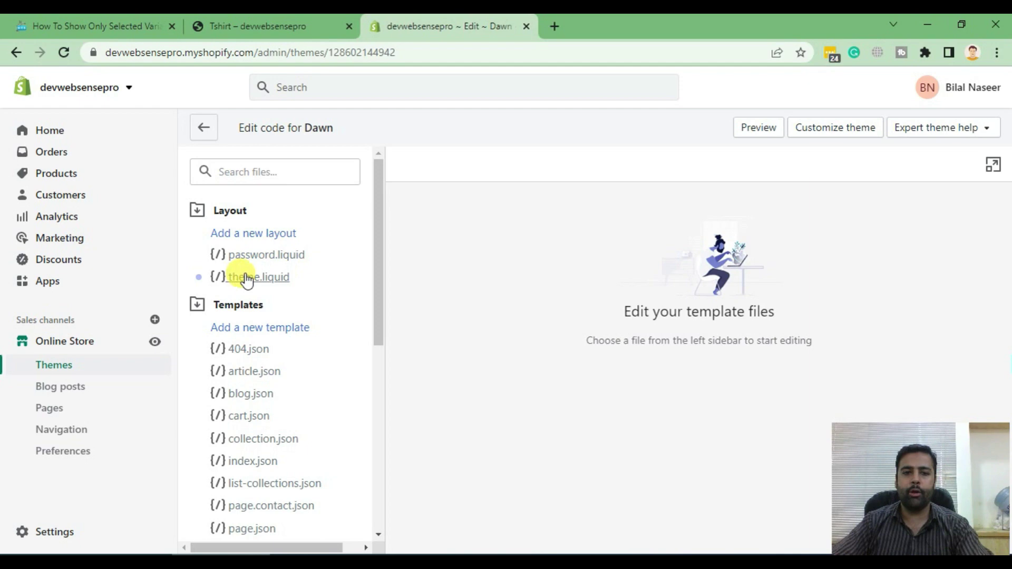
pyautogui.click(252, 278)
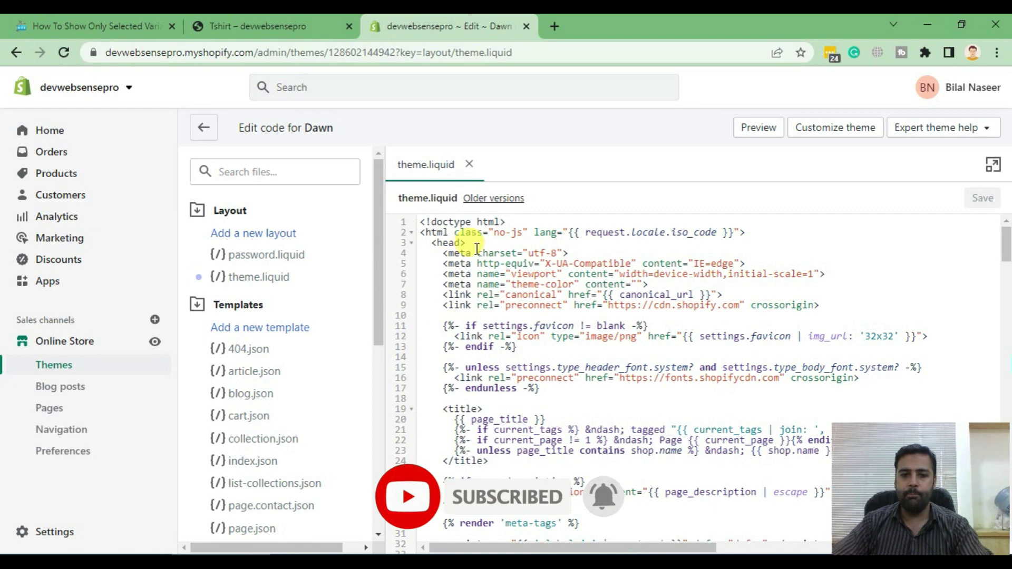
pyautogui.moveTo(474, 246); pyautogui.dragTo(432, 244)
pyautogui.click(839, 309)
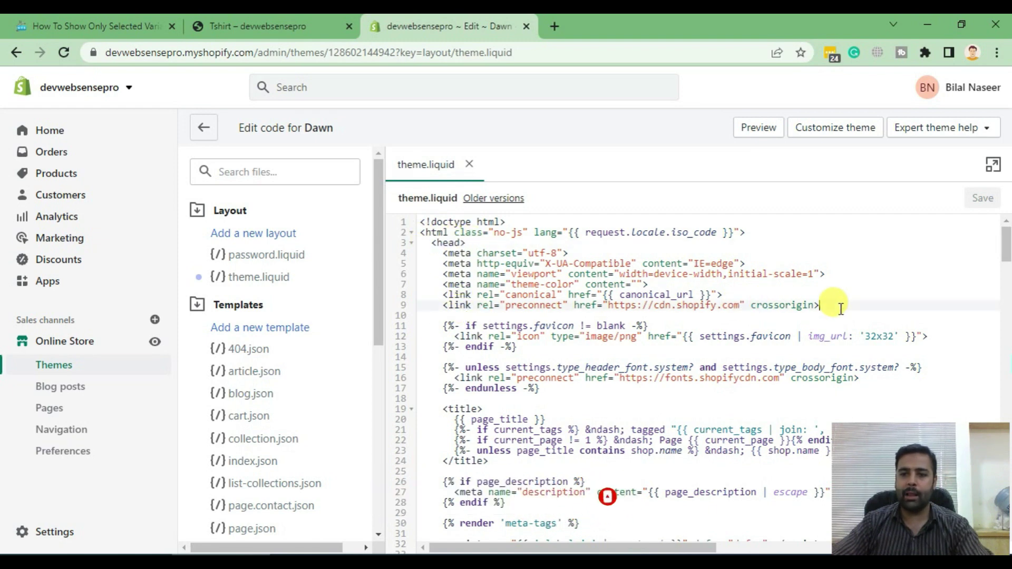
pyautogui.press('Return')
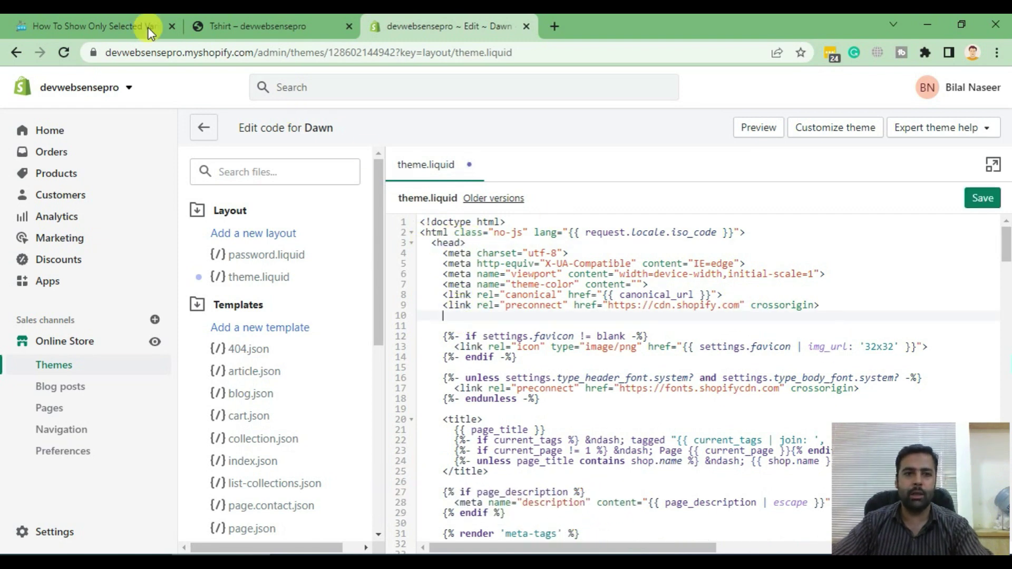
# Paste the blog's jQuery script tag into line 10 and save theme.liquid.
pyautogui.click(150, 31)
pyautogui.click(376, 267)
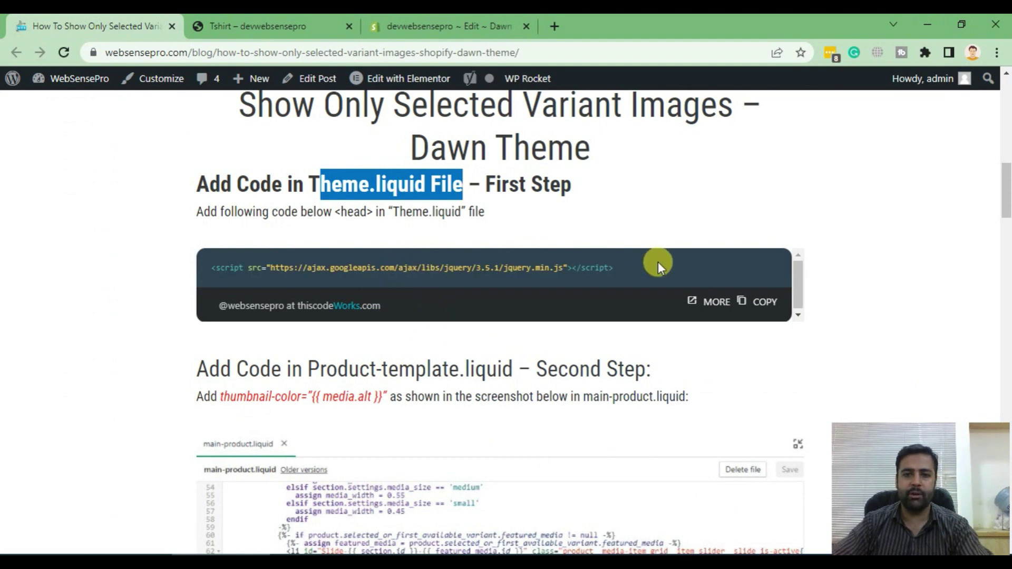
pyautogui.click(747, 301)
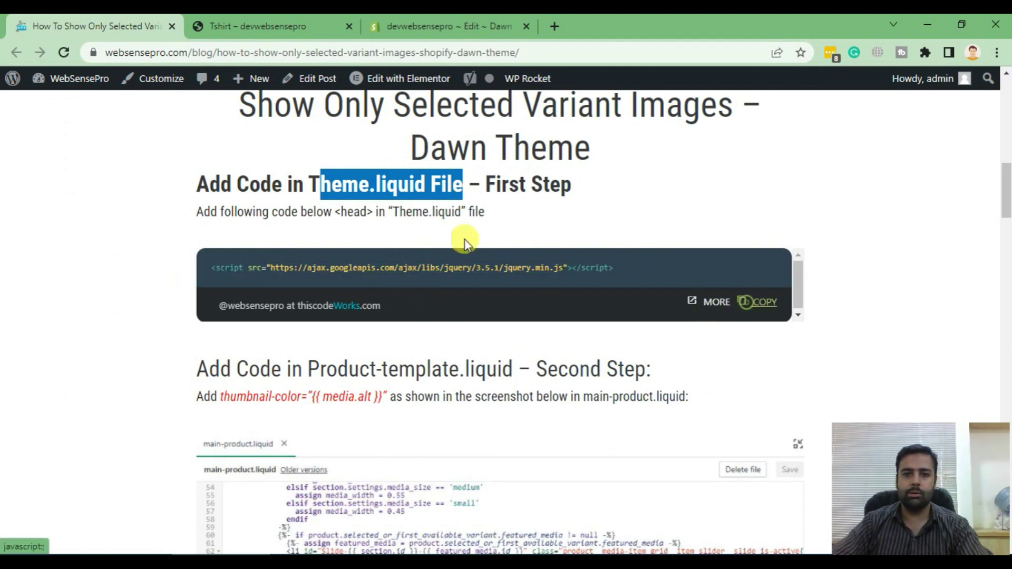
pyautogui.click(408, 24)
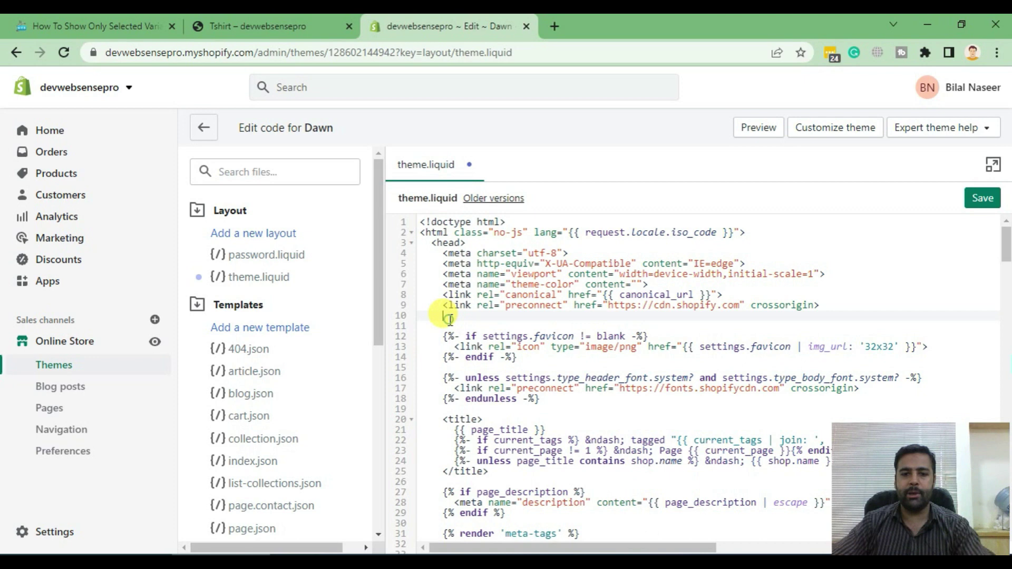
pyautogui.hotkey('ctrl', 'v')
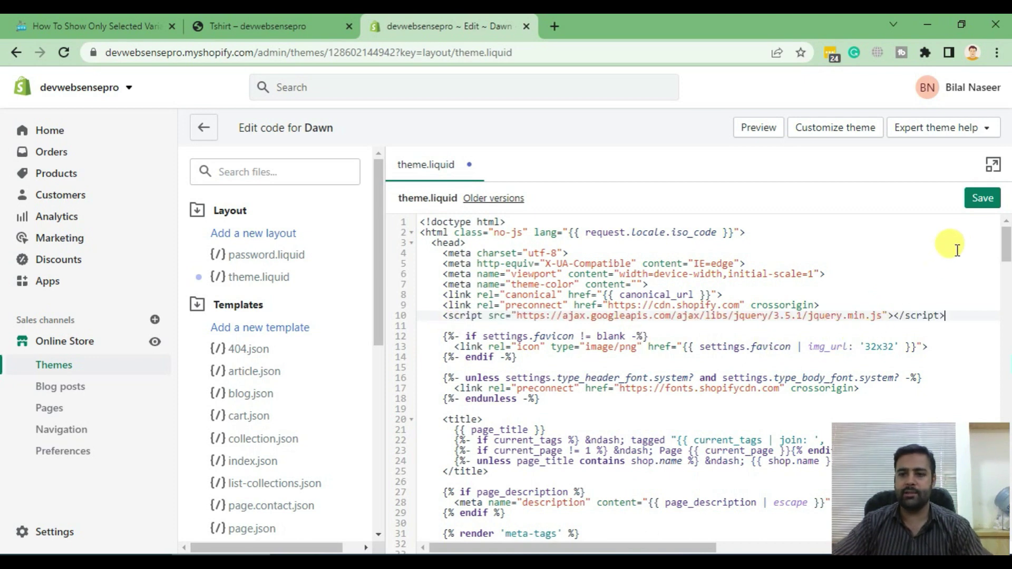
pyautogui.click(983, 204)
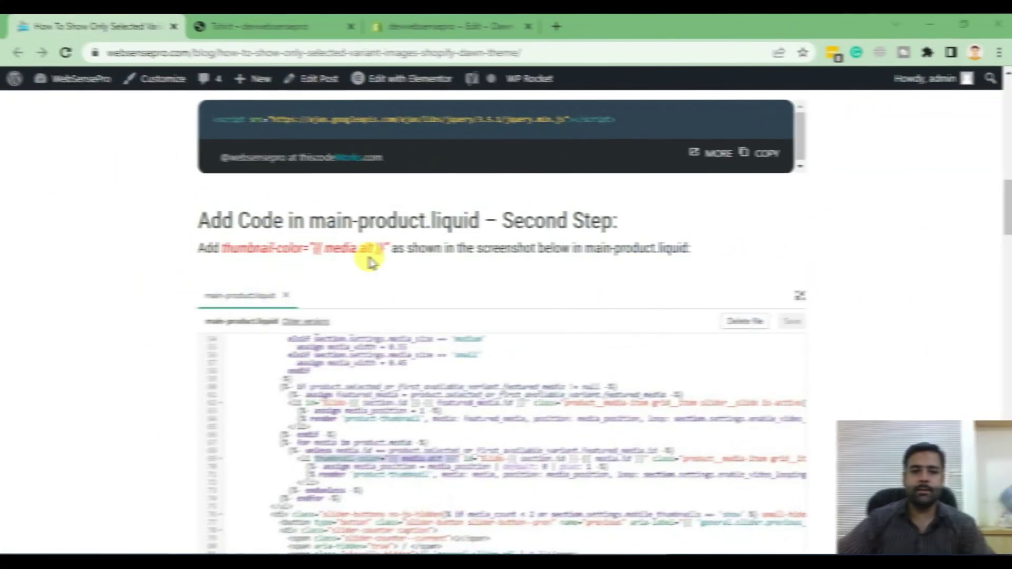
# Select the thumbnail-color="{{ media.alt }}" snippet in the blog's main-product.liquid step.
pyautogui.moveTo(309, 219); pyautogui.dragTo(465, 217)
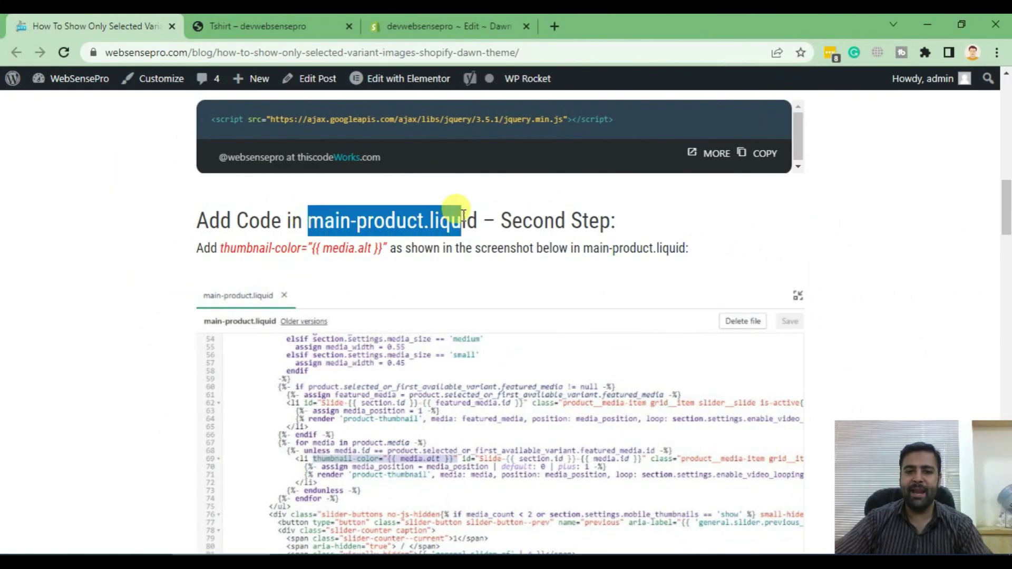
pyautogui.click(459, 273)
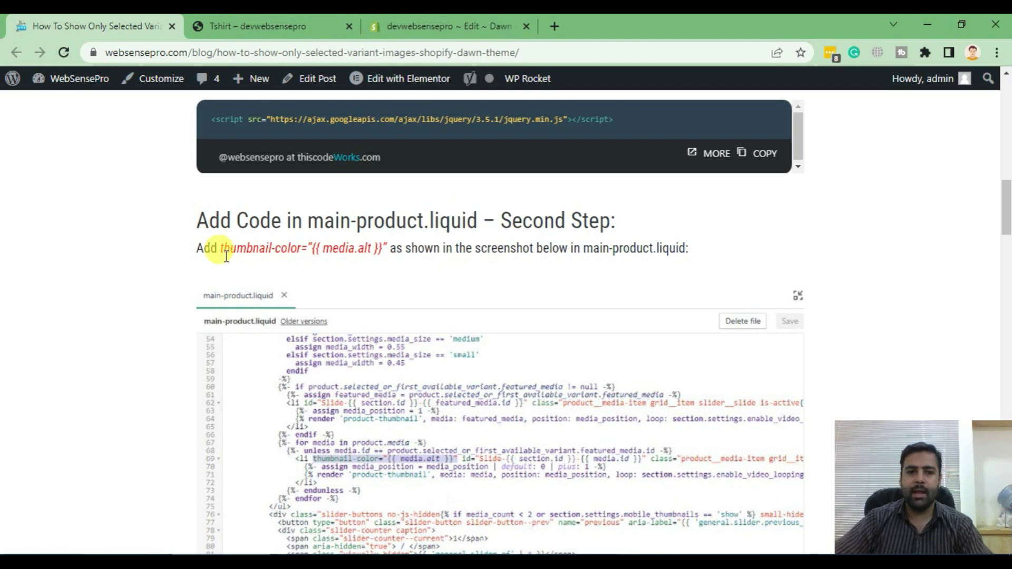
pyautogui.moveTo(222, 247); pyautogui.dragTo(380, 247)
pyautogui.scroll(2, 575, 204)
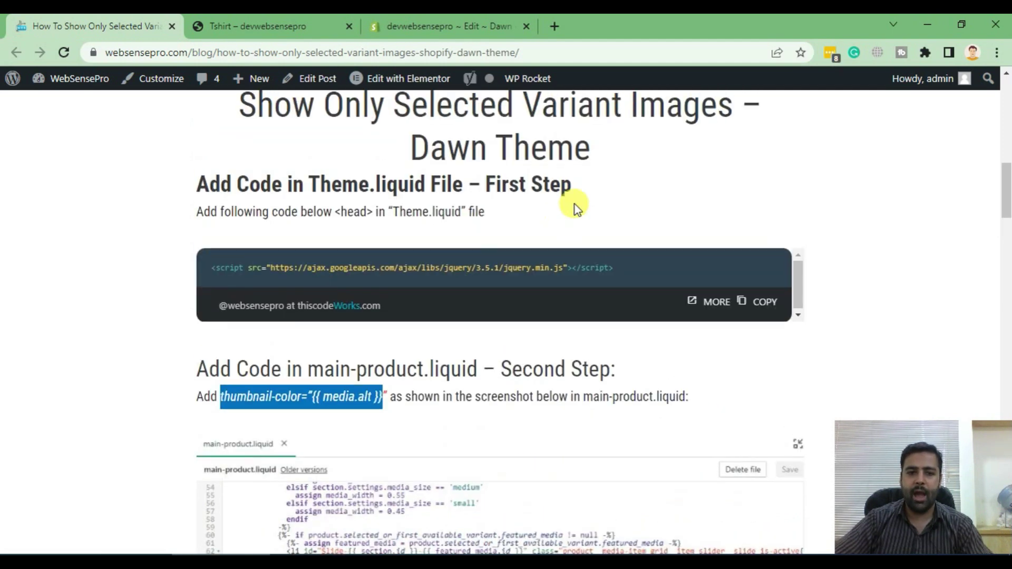
pyautogui.scroll(-2, 575, 204)
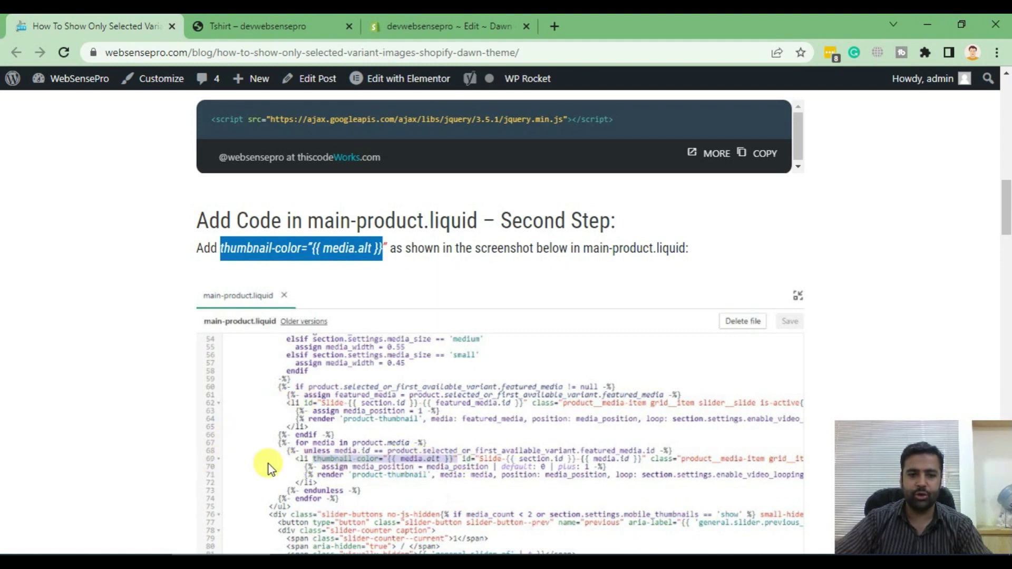
# Search for and open main-product.liquid in the Dawn code editor.
pyautogui.click(433, 19)
pyautogui.click(274, 174)
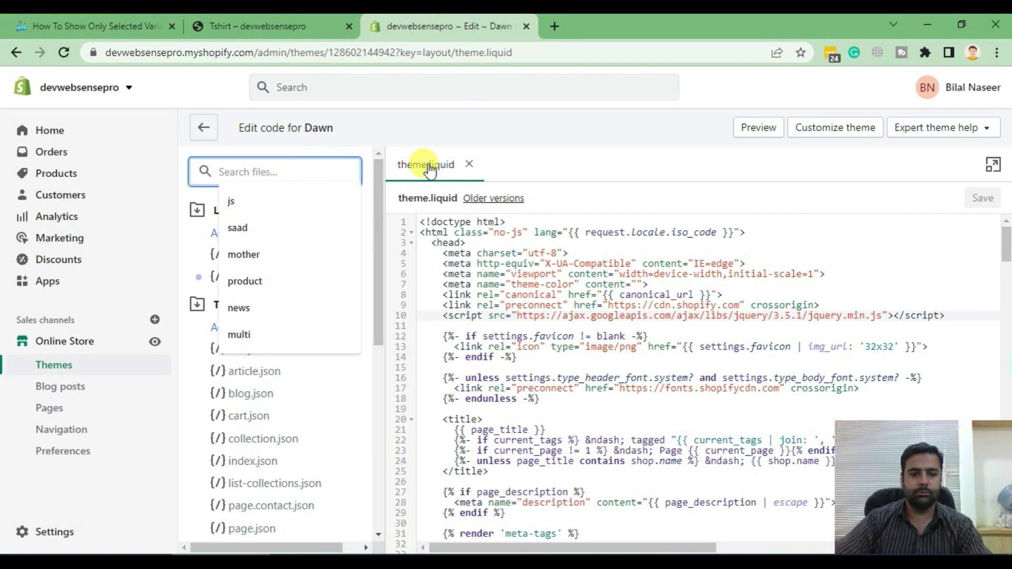
pyautogui.write('prod')
pyautogui.moveTo(383, 298); pyautogui.dragTo(380, 413)
pyautogui.click(429, 272)
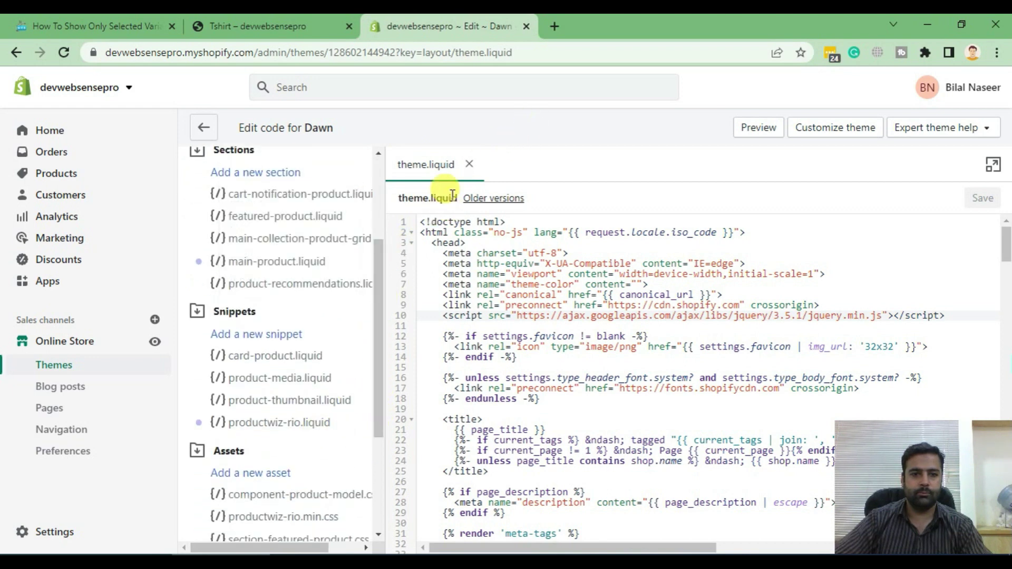
pyautogui.click(282, 272)
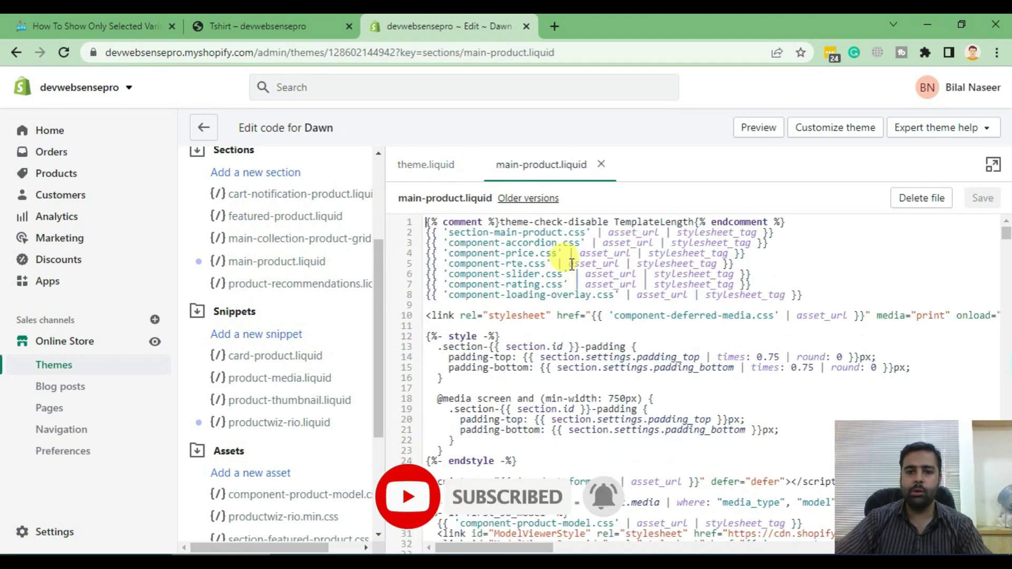
pyautogui.scroll(-2, 570, 264)
pyautogui.scroll(-2, 572, 264)
pyautogui.scroll(-2, 570, 263)
pyautogui.scroll(-2, 569, 258)
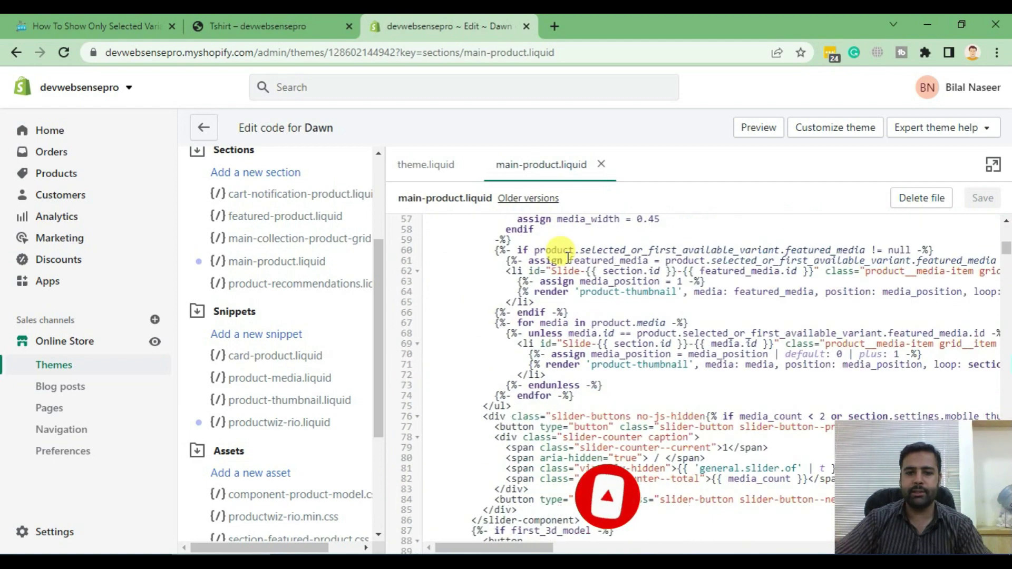
pyautogui.scroll(-2, 568, 258)
pyautogui.scroll(-3, 560, 250)
pyautogui.scroll(3, 545, 316)
pyautogui.scroll(1, 565, 376)
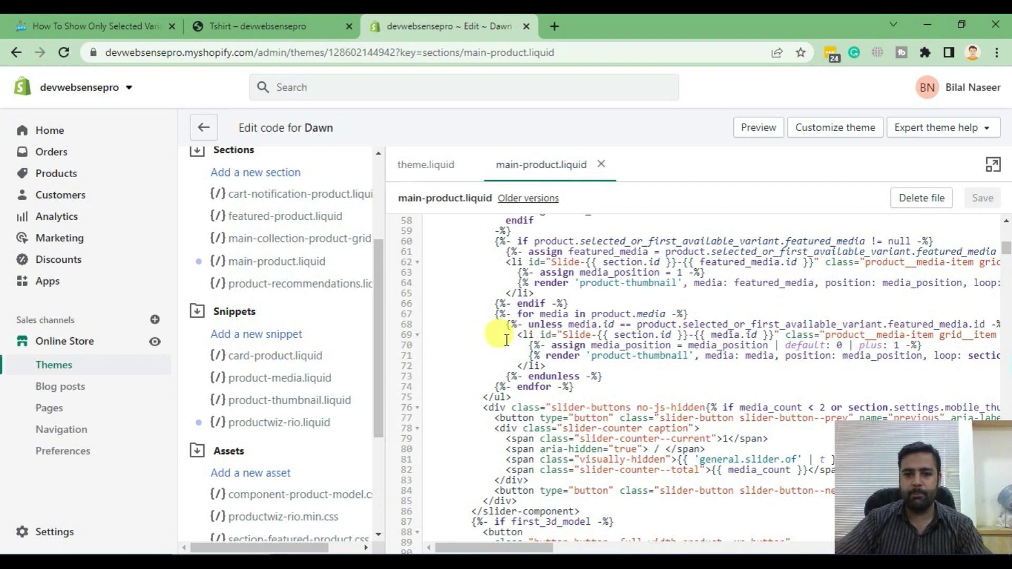
# Undo a stray edit on line 69 and copy the full thumbnail-color snippet from the blog.
pyautogui.click(544, 335)
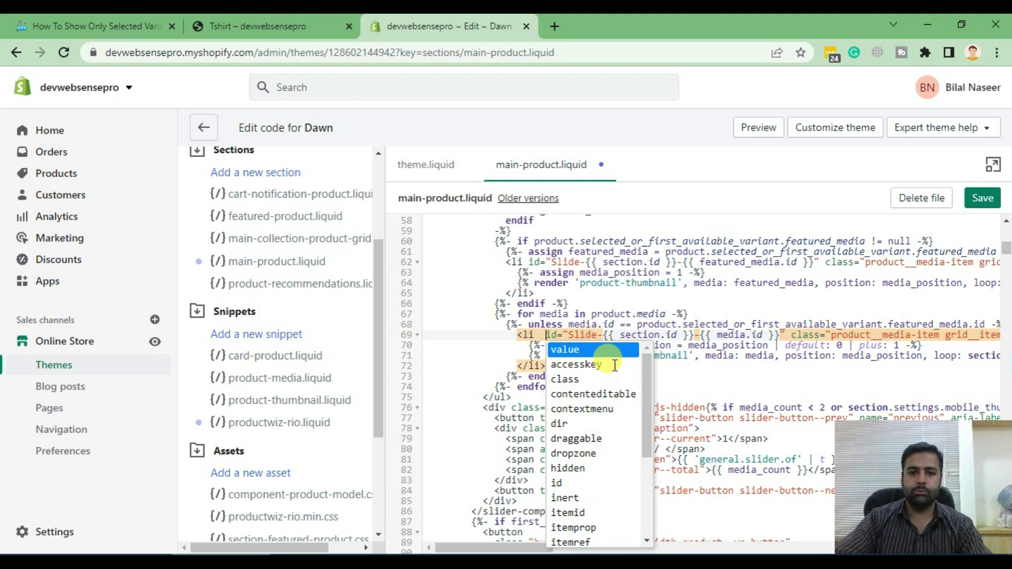
pyautogui.hotkey('ctrl', 'z')
pyautogui.click(127, 20)
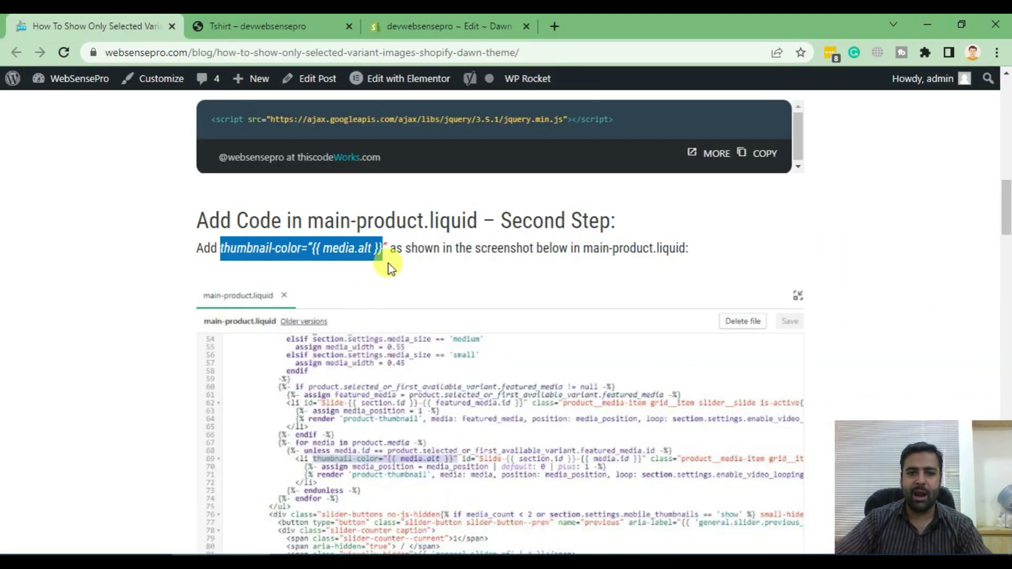
pyautogui.click(285, 259)
pyautogui.moveTo(221, 252); pyautogui.dragTo(381, 250)
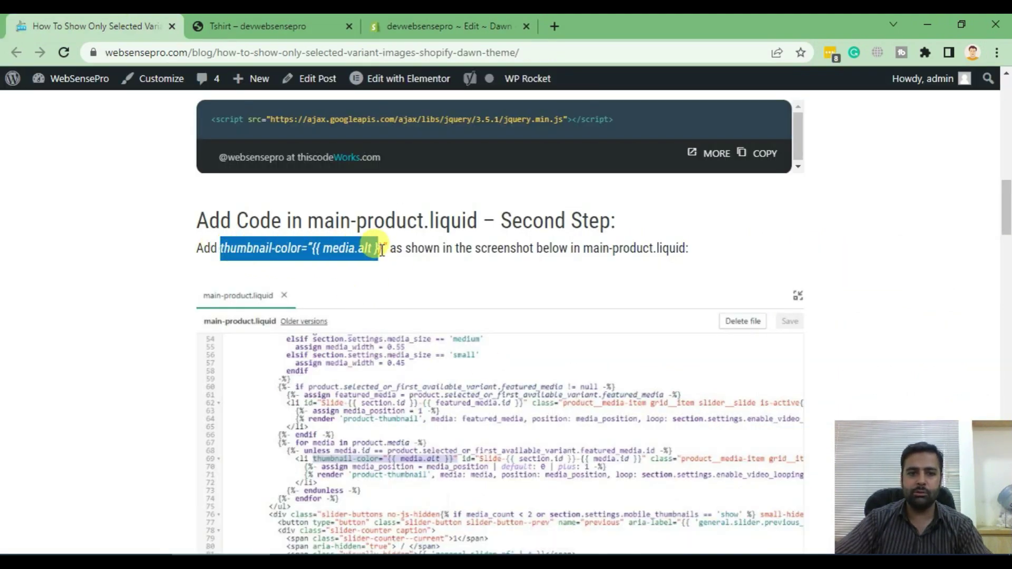
# Paste thumbnail-color="{{ media.alt }}" into line 69's li tag, fix the quotes, and save.
pyautogui.click(451, 24)
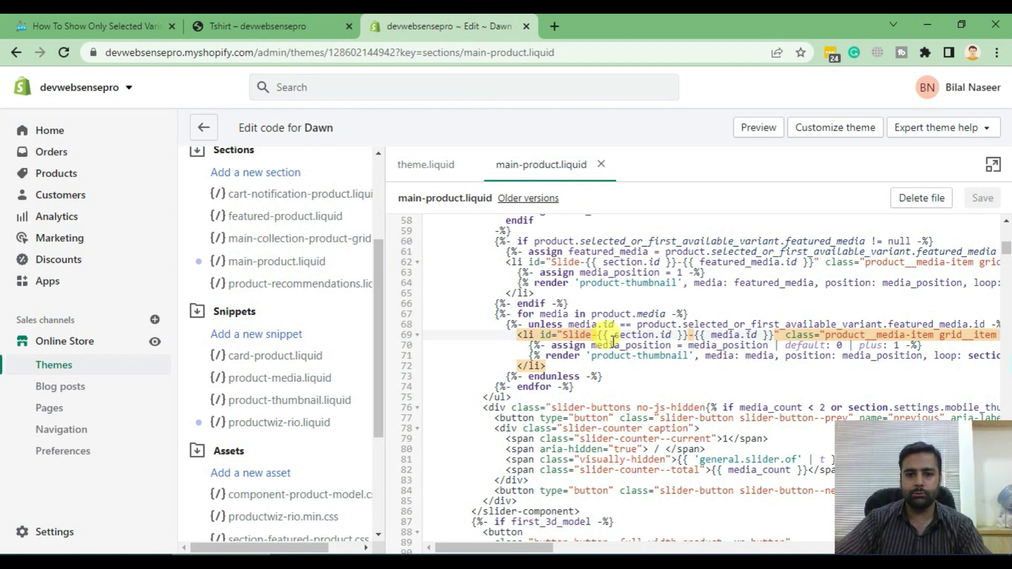
pyautogui.hotkey('ctrl', 'v')
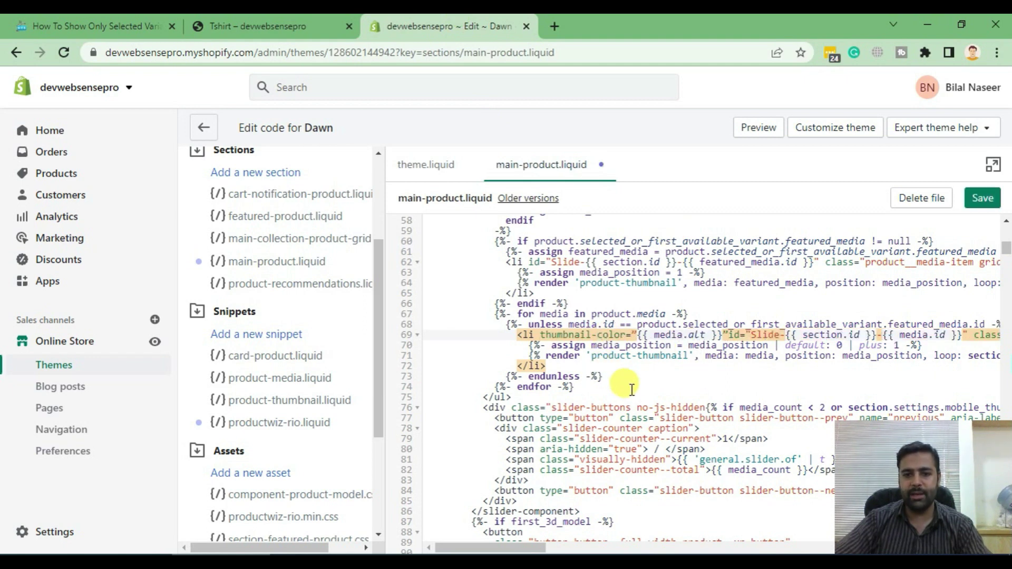
pyautogui.click(723, 374)
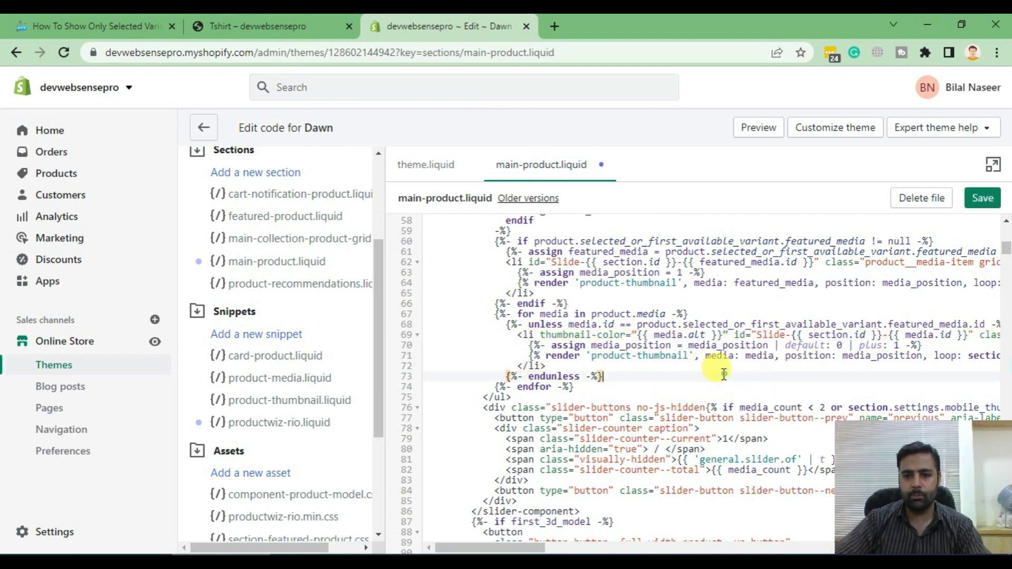
pyautogui.click(726, 336)
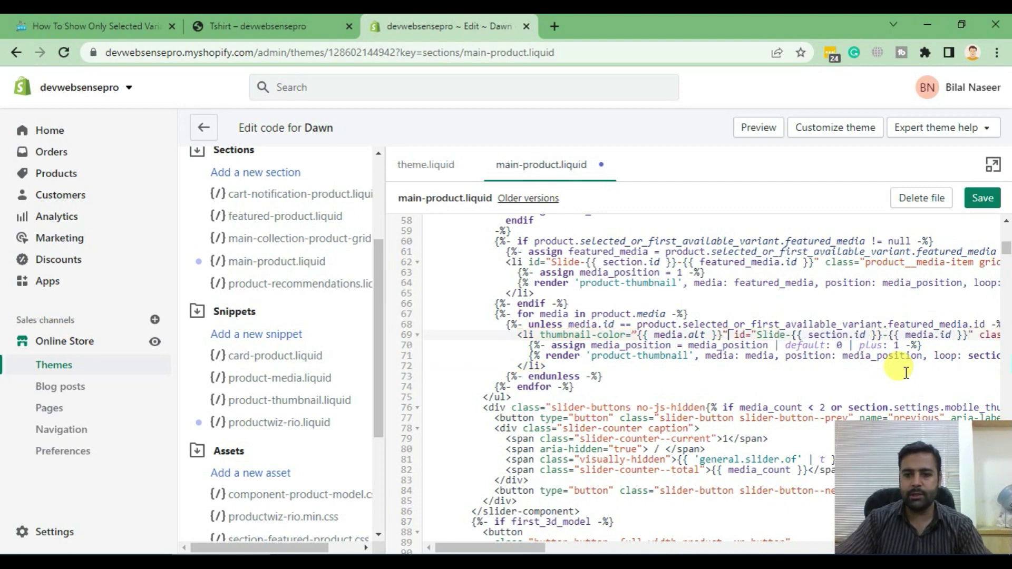
pyautogui.press('Left')
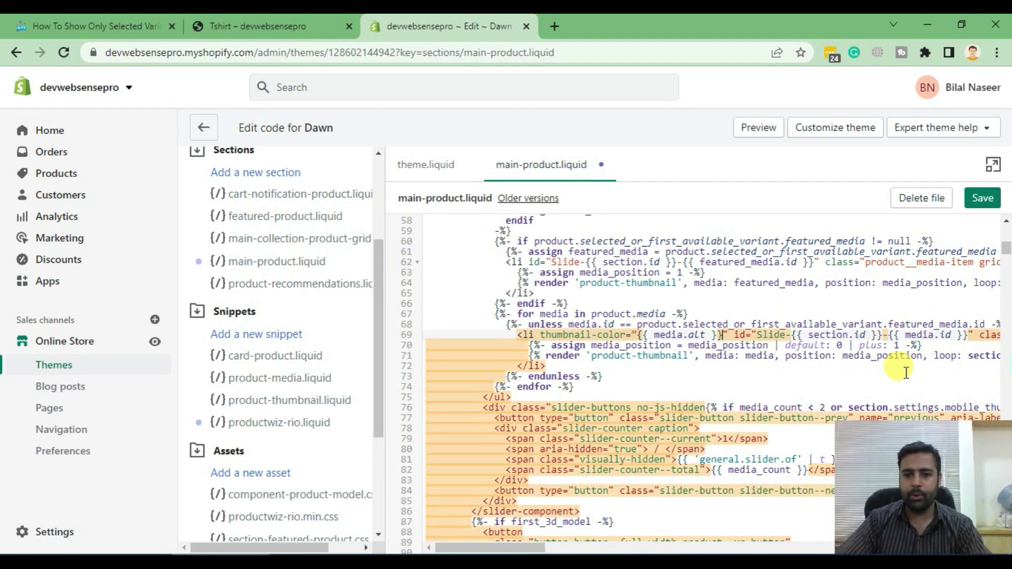
pyautogui.press('Left')
pyautogui.press('Left')
pyautogui.press('Left')
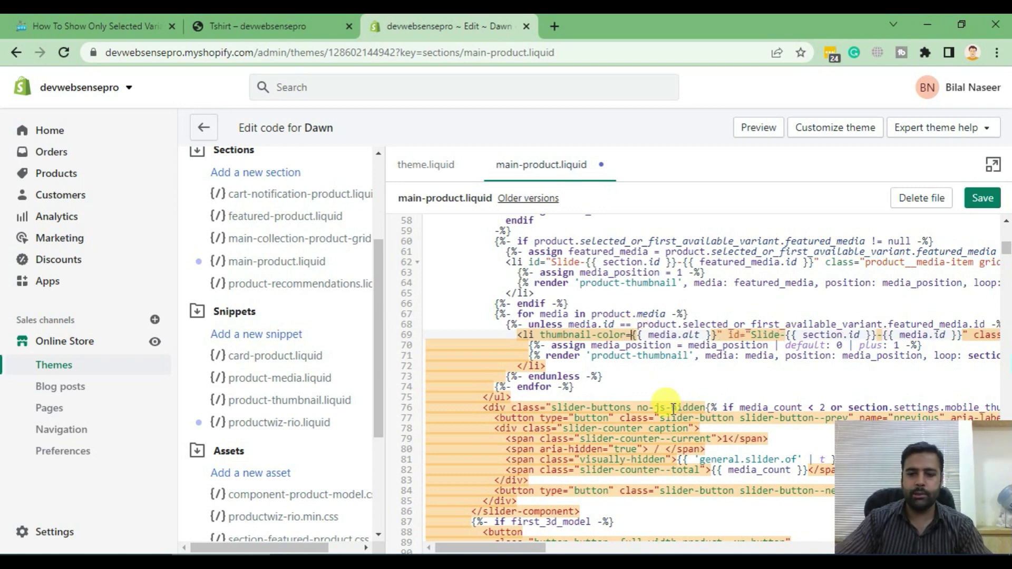
pyautogui.write('"')
pyautogui.click(607, 326)
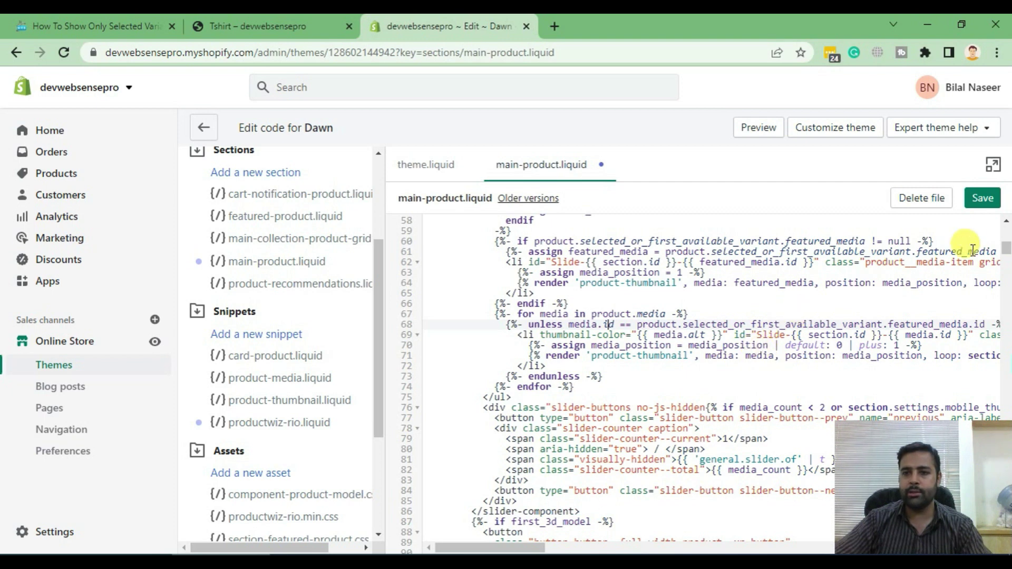
pyautogui.click(983, 198)
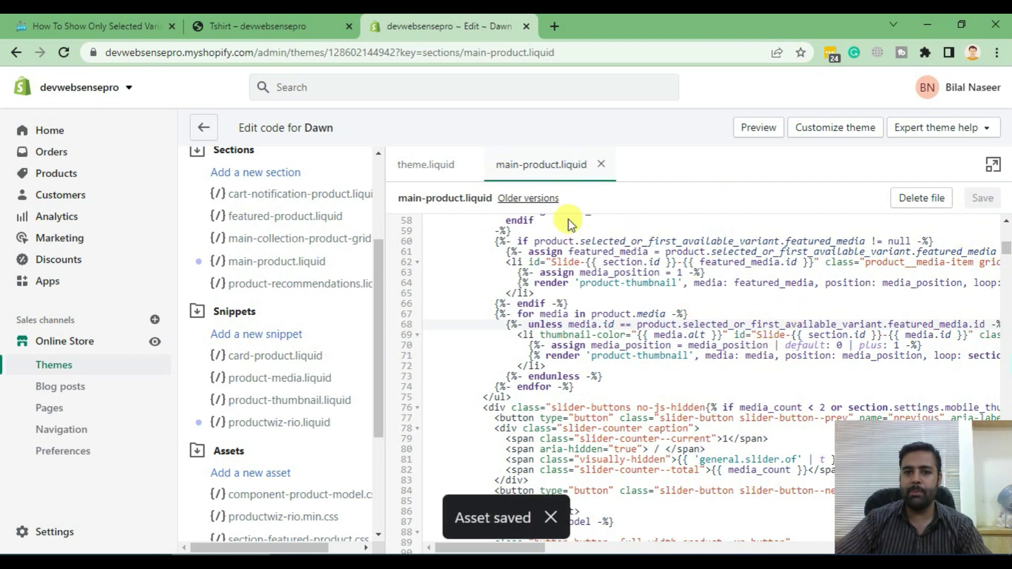
# Reload the Tshirt storefront page and check the still-unfiltered red, black and white images.
pyautogui.click(294, 26)
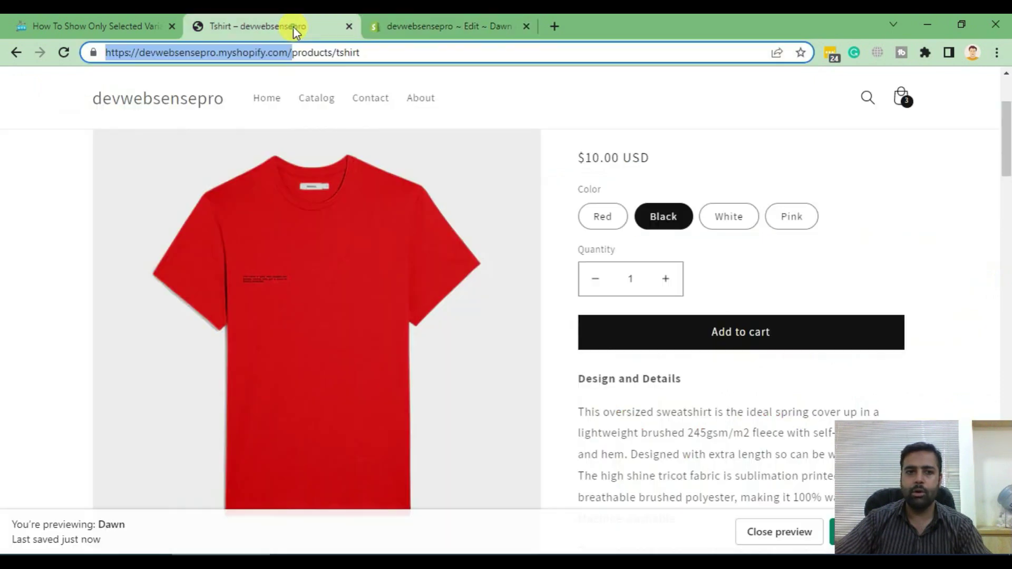
pyautogui.click(64, 54)
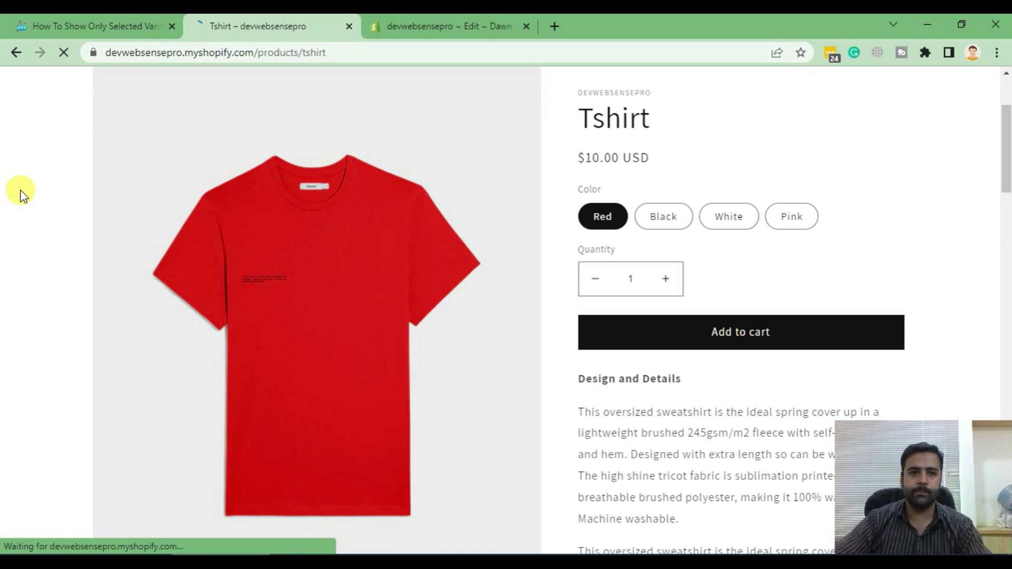
pyautogui.scroll(-5, 357, 229)
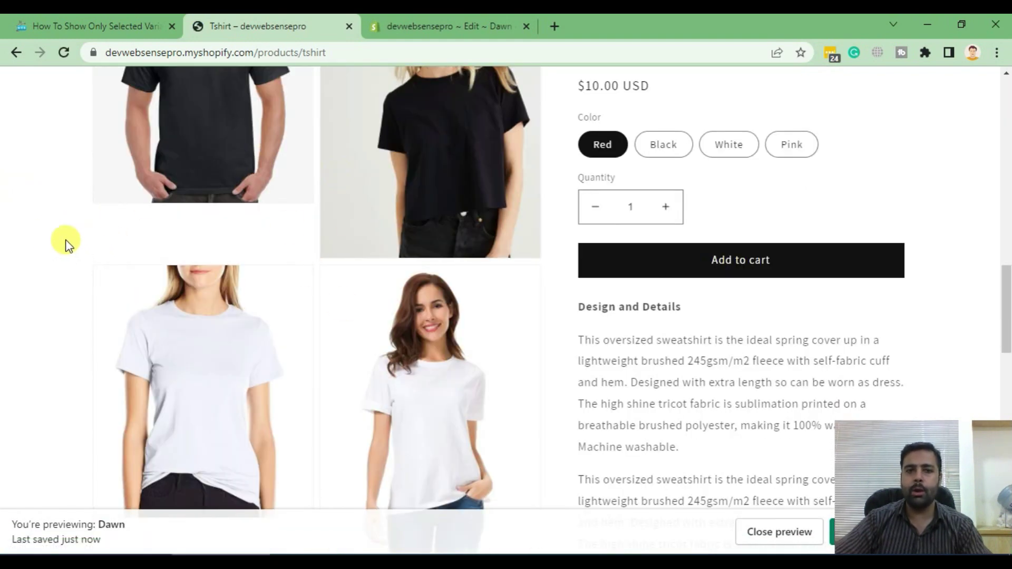
pyautogui.scroll(2, 37, 243)
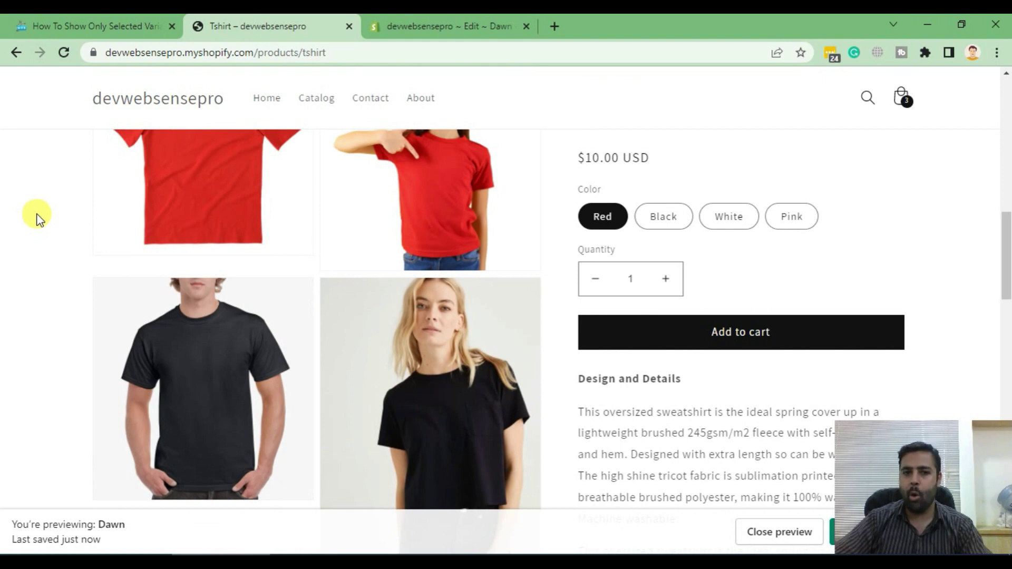
pyautogui.scroll(-2, 37, 195)
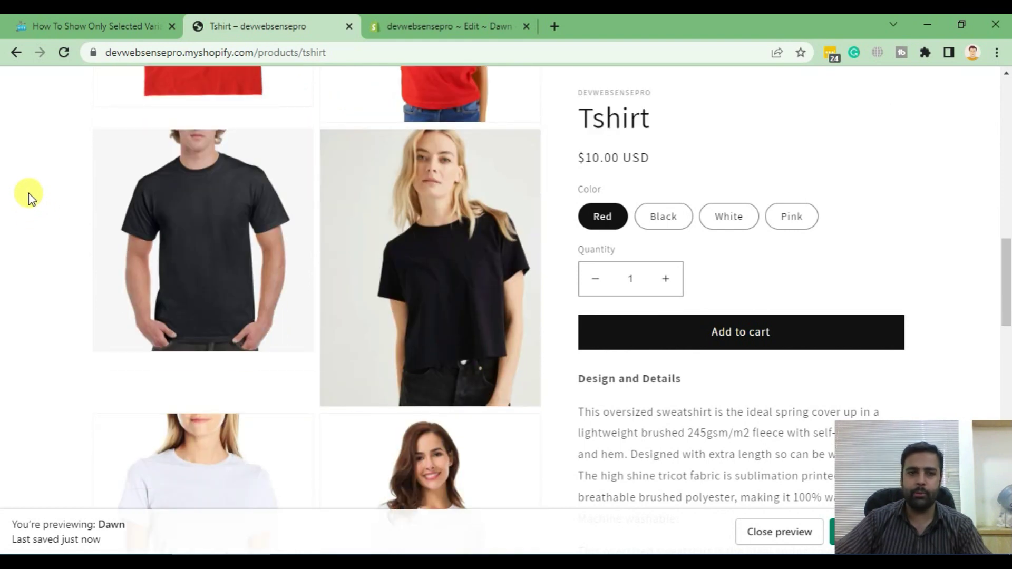
pyautogui.rightClick(214, 228)
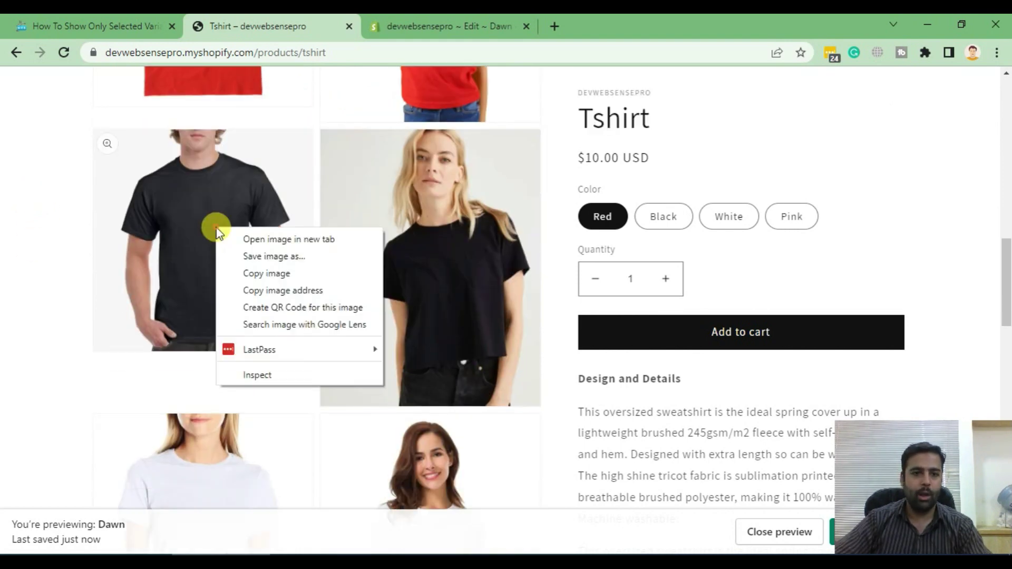
# Inspect the black and white shirt images to see their li thumbnail-color values.
pyautogui.click(308, 371)
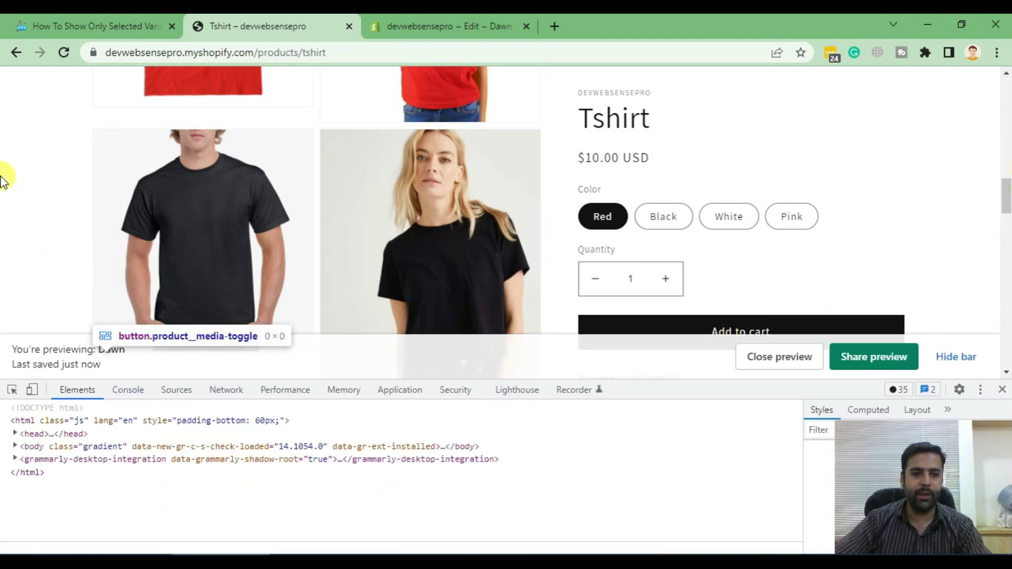
pyautogui.scroll(-1, 148, 273)
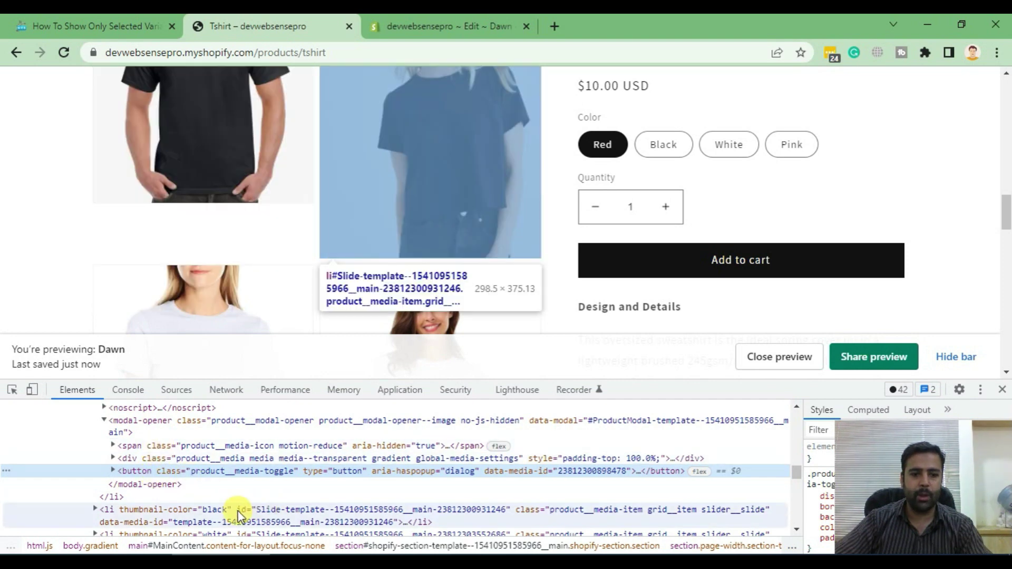
pyautogui.click(184, 509)
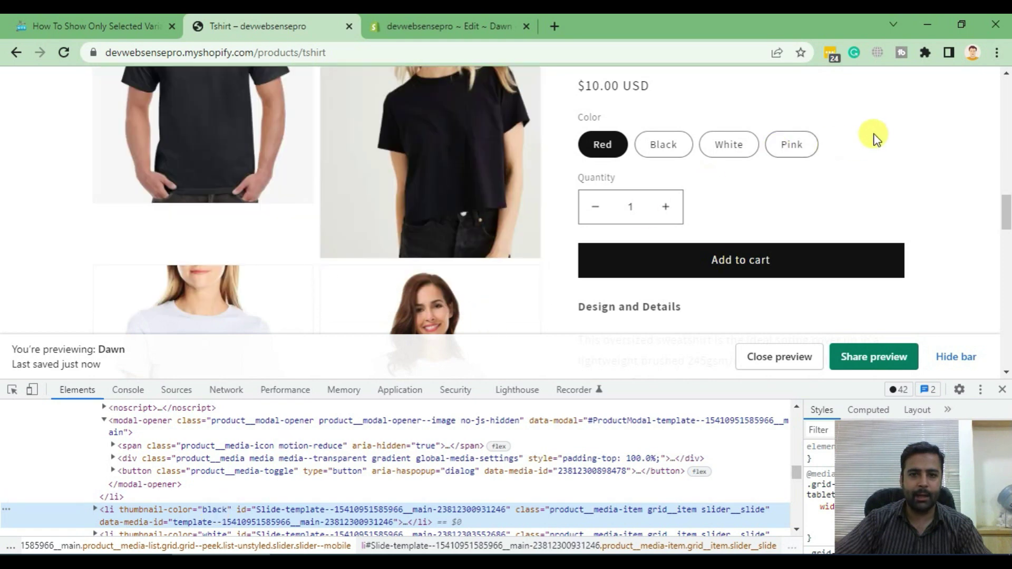
pyautogui.scroll(-2, 878, 131)
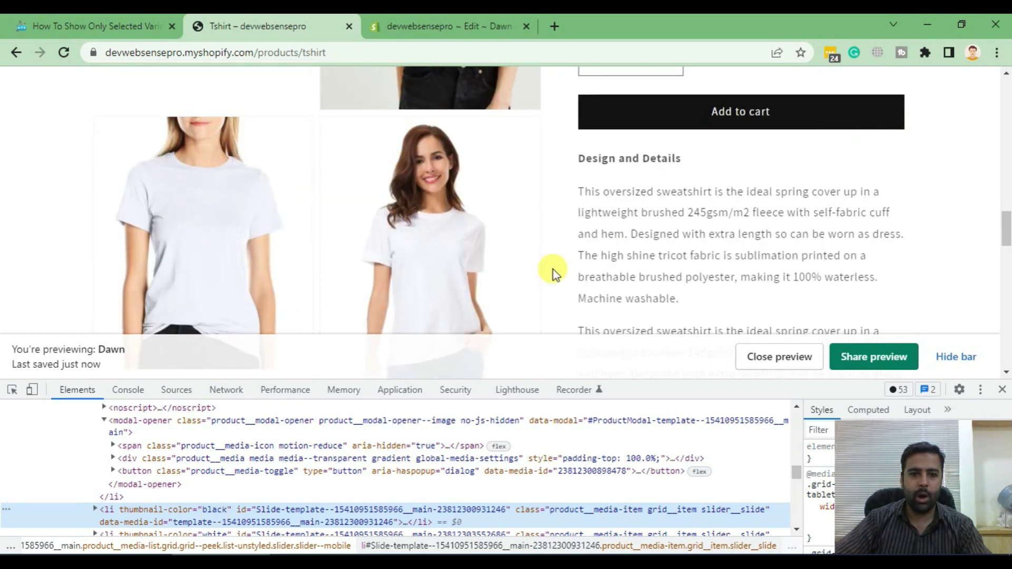
pyautogui.rightClick(460, 278)
pyautogui.click(510, 414)
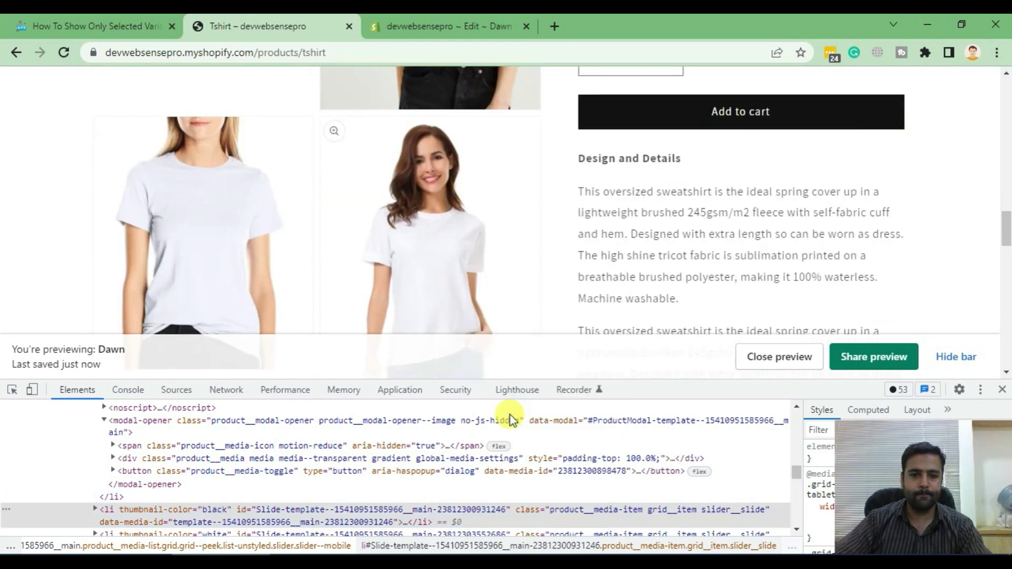
pyautogui.moveTo(628, 378); pyautogui.dragTo(629, 314)
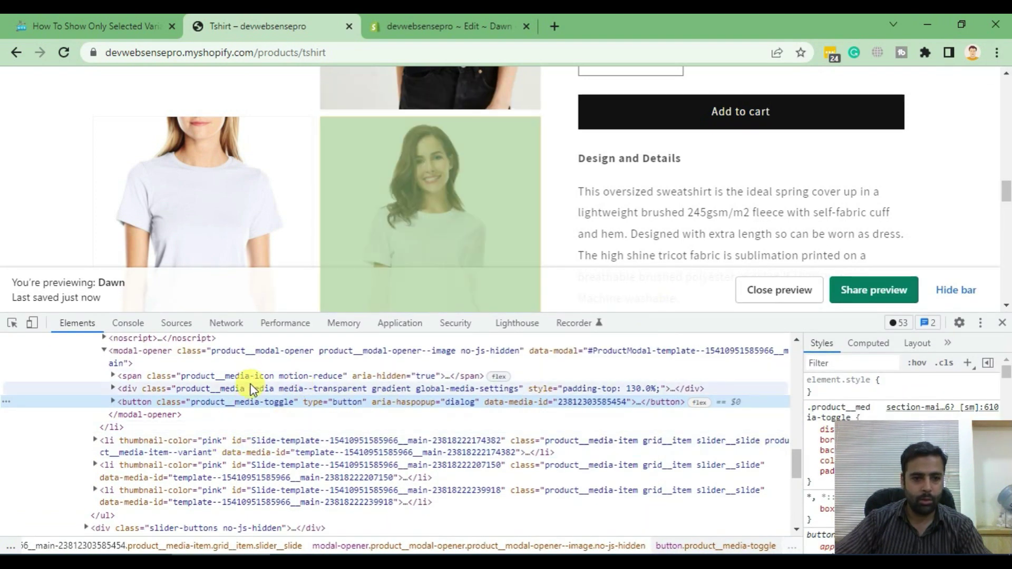
pyautogui.scroll(1, 794, 341)
pyautogui.scroll(1, 794, 340)
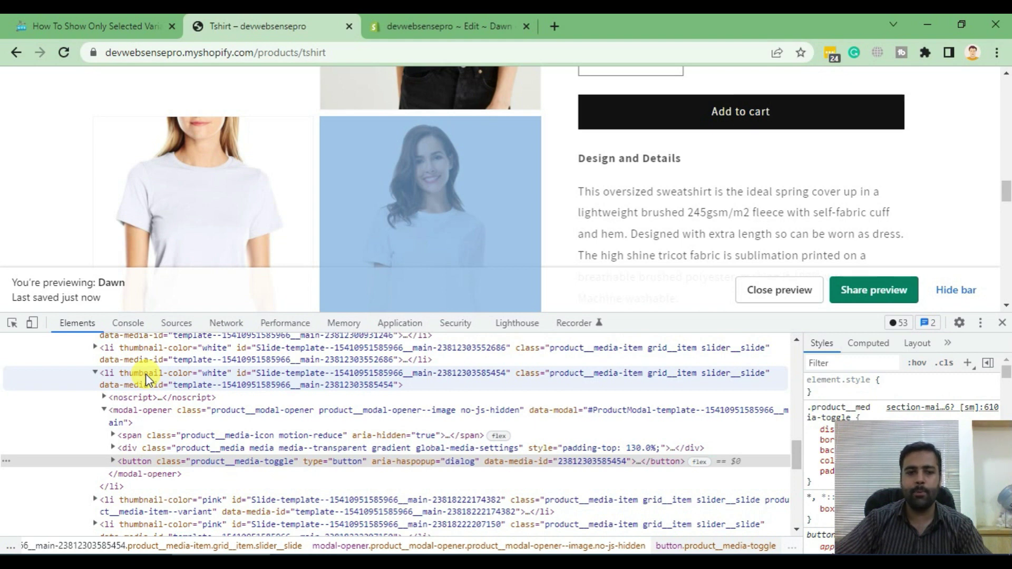
# Close DevTools and bring the blog's Third Step on product media alt text into view.
pyautogui.click(1002, 326)
pyautogui.click(104, 25)
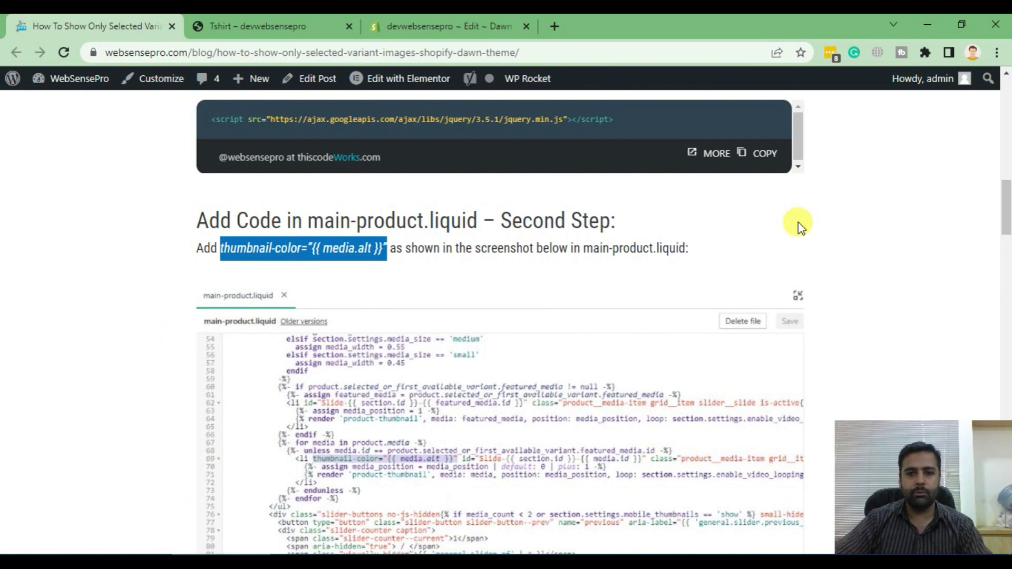
pyautogui.scroll(-5, 798, 227)
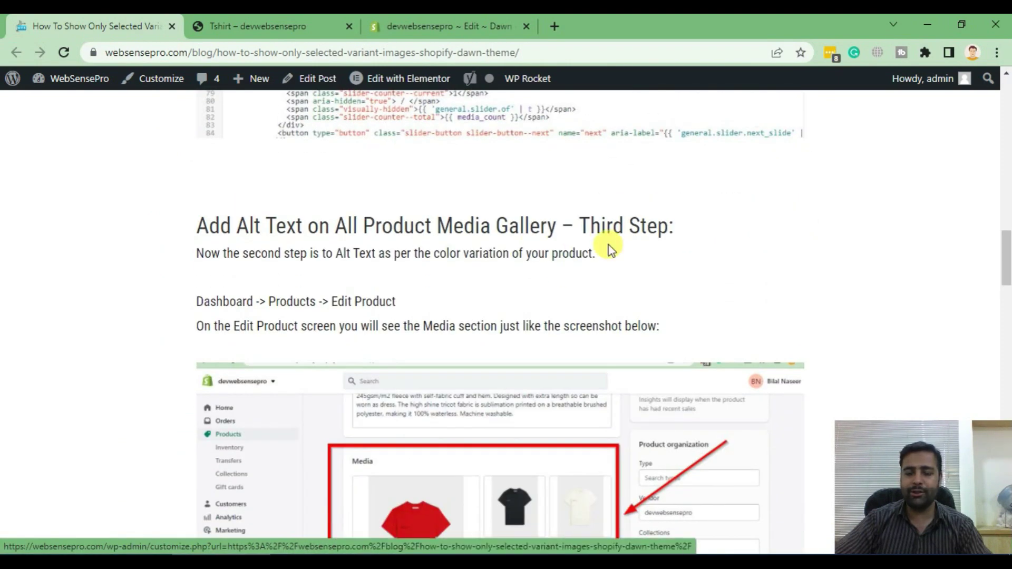
pyautogui.moveTo(670, 226); pyautogui.dragTo(610, 221)
pyautogui.click(492, 256)
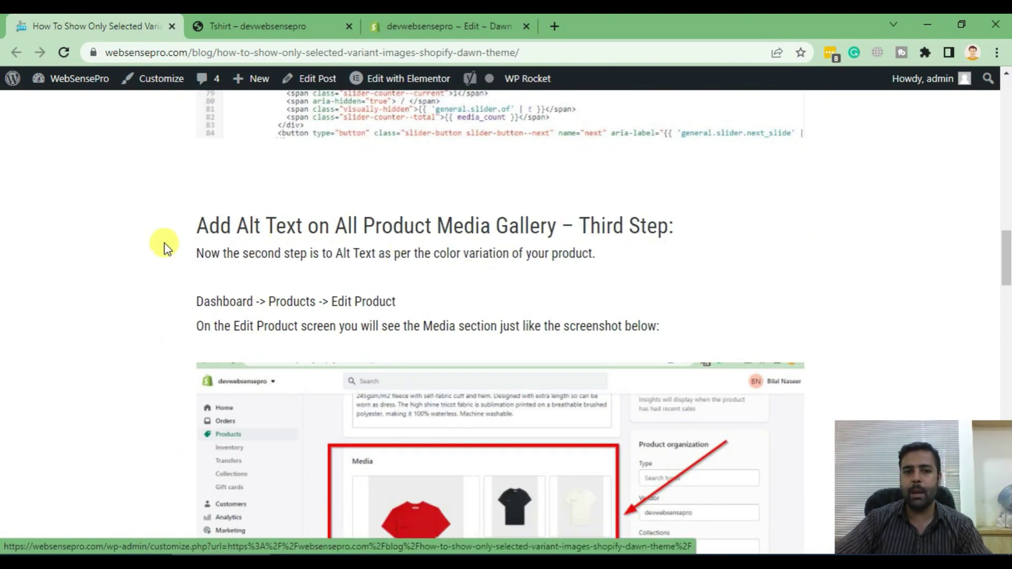
pyautogui.moveTo(197, 226)
pyautogui.mouseDown()
pyautogui.moveTo(247, 227)
pyautogui.moveTo(236, 225)
pyautogui.mouseUp()
pyautogui.click(310, 231)
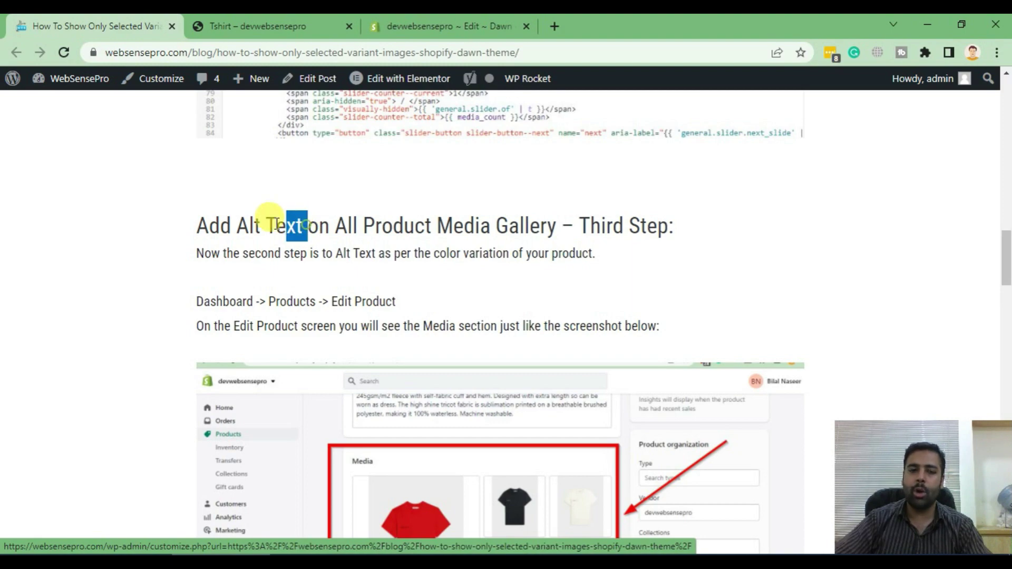
# Open the Tshirt product from the admin Products list to view its media.
pyautogui.click(279, 20)
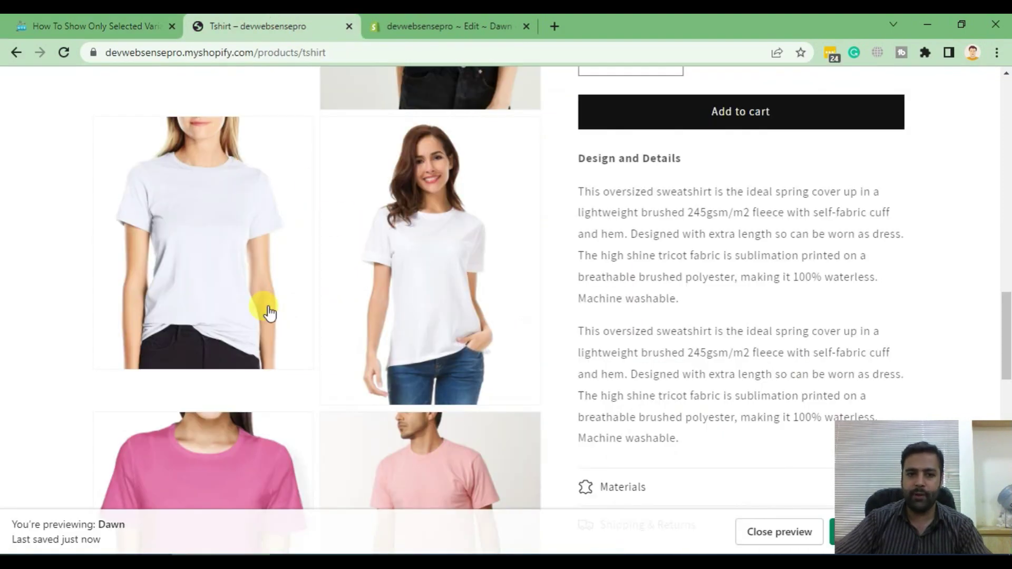
pyautogui.click(440, 19)
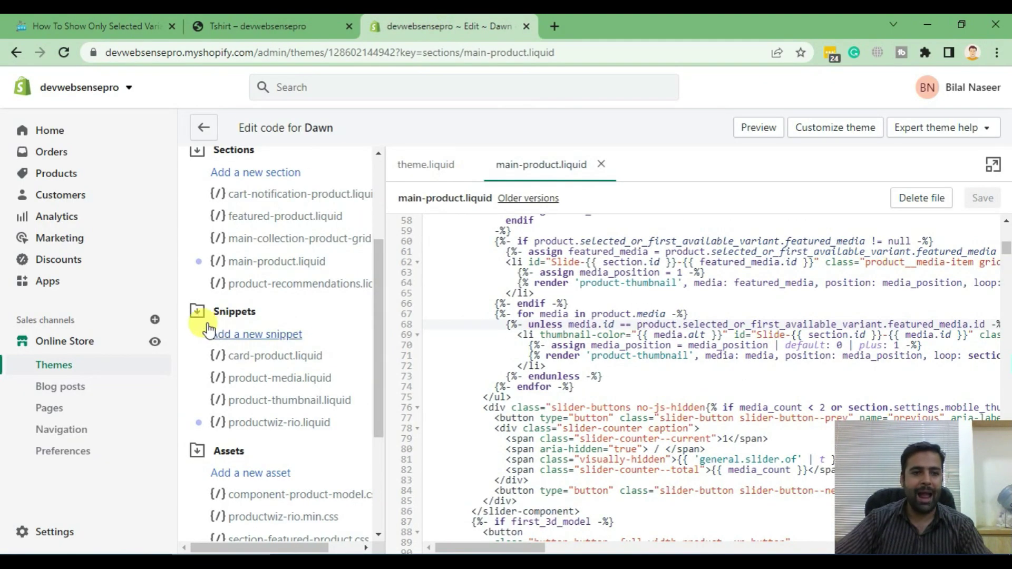
pyautogui.click(57, 175)
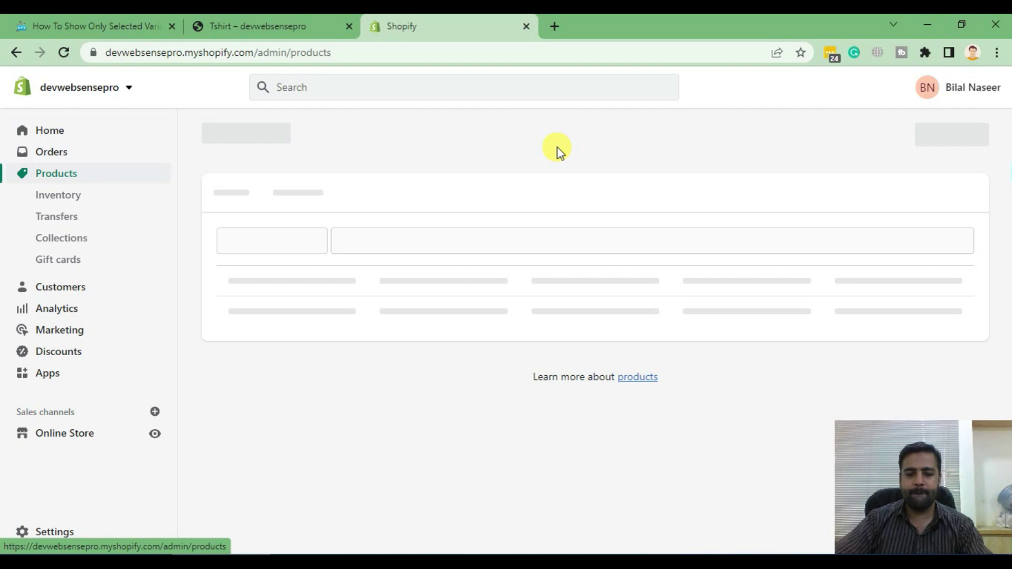
pyautogui.moveTo(295, 425)
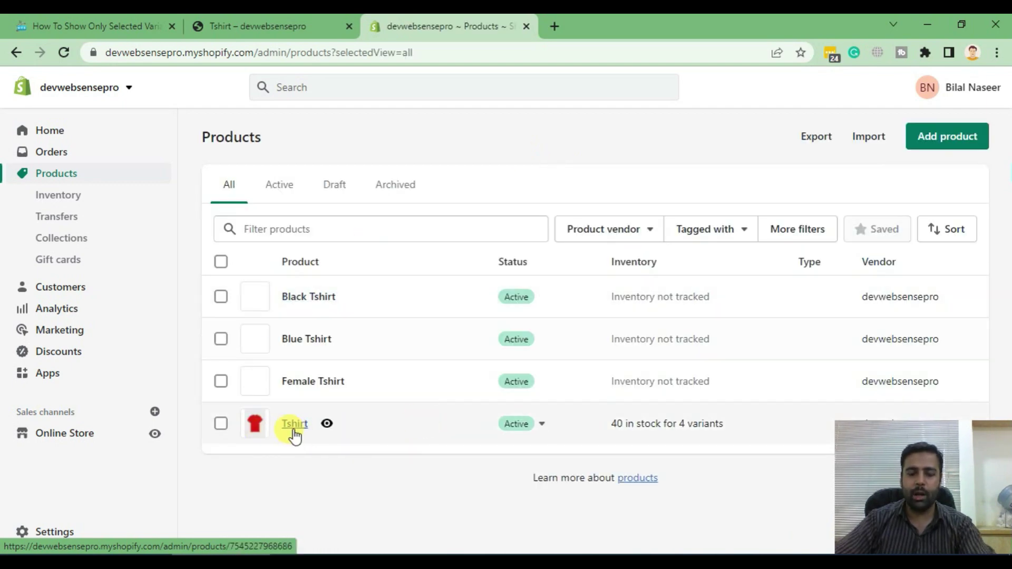
pyautogui.click(293, 428)
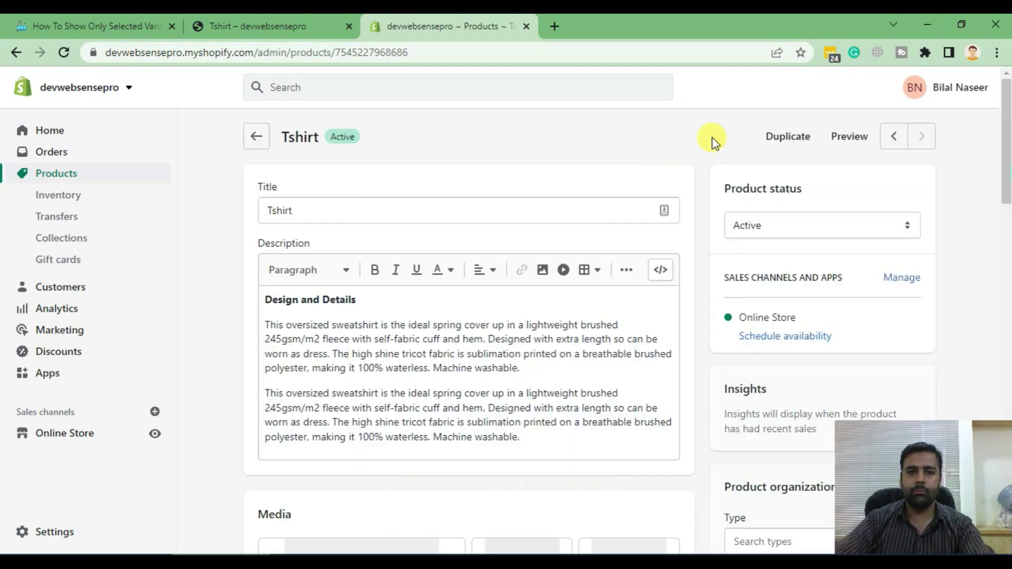
pyautogui.scroll(-1, 713, 138)
pyautogui.scroll(-2, 712, 138)
pyautogui.scroll(-1, 713, 138)
pyautogui.scroll(-2, 712, 139)
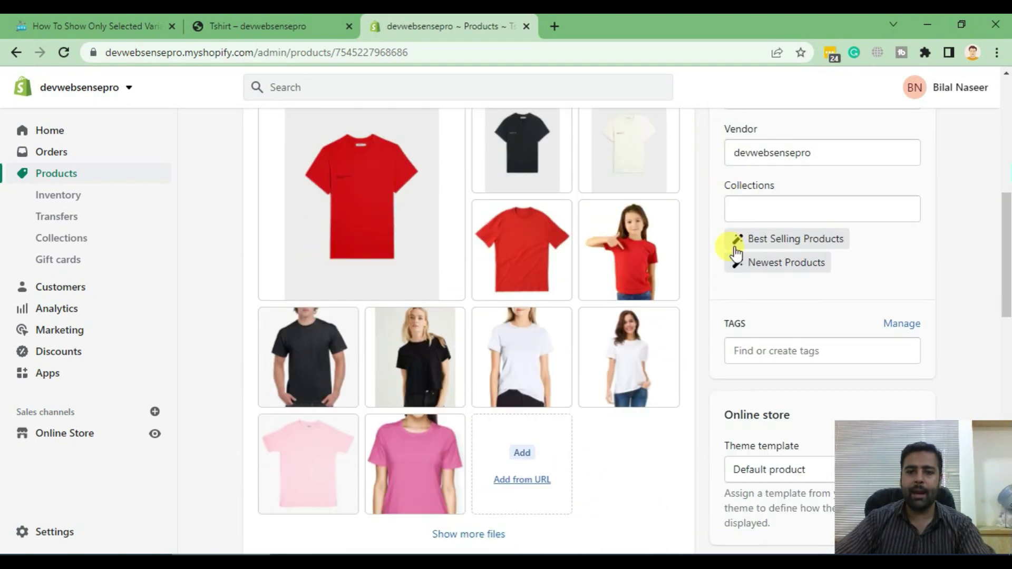
pyautogui.click(410, 166)
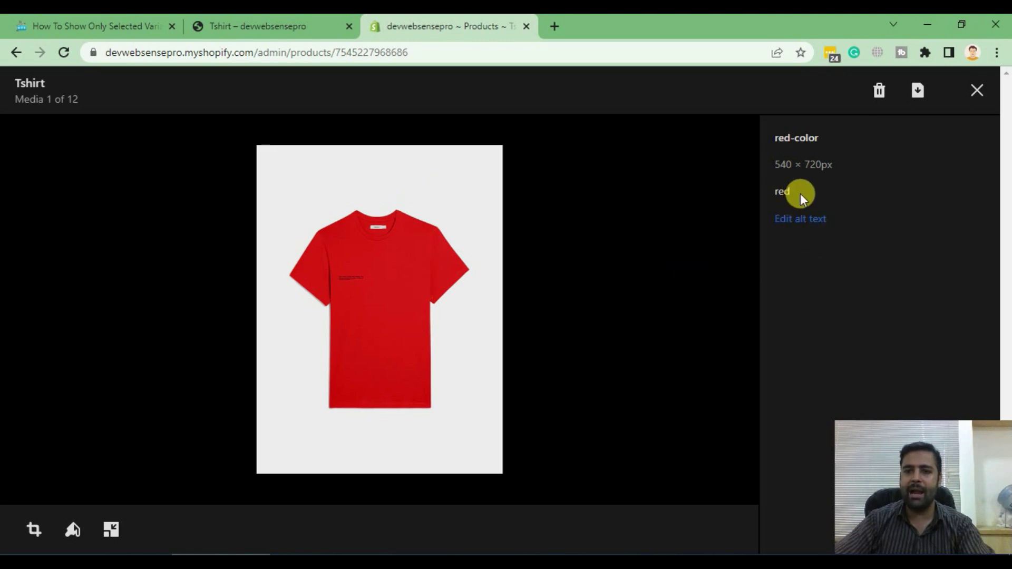
pyautogui.moveTo(798, 197); pyautogui.dragTo(770, 192)
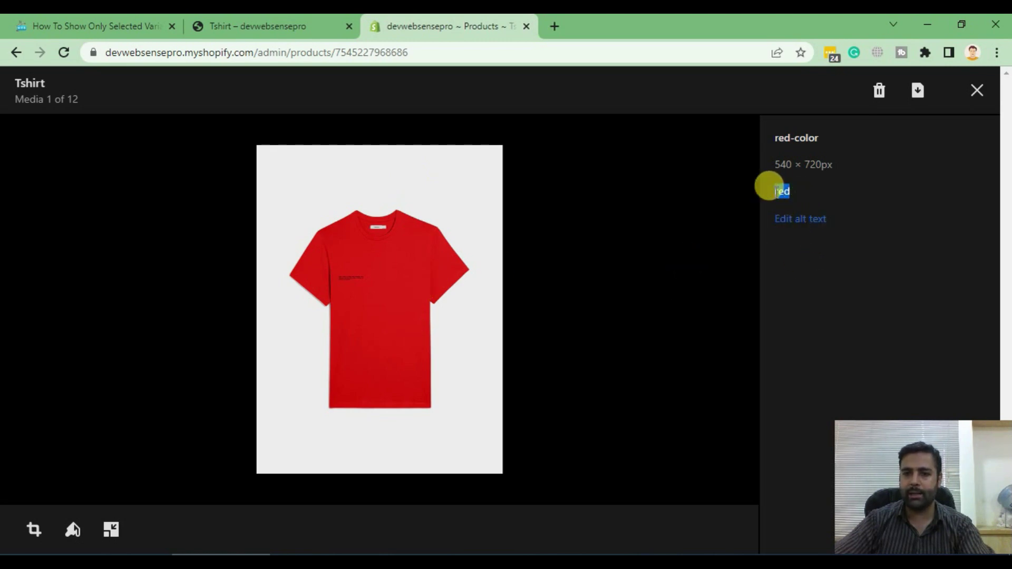
pyautogui.click(791, 282)
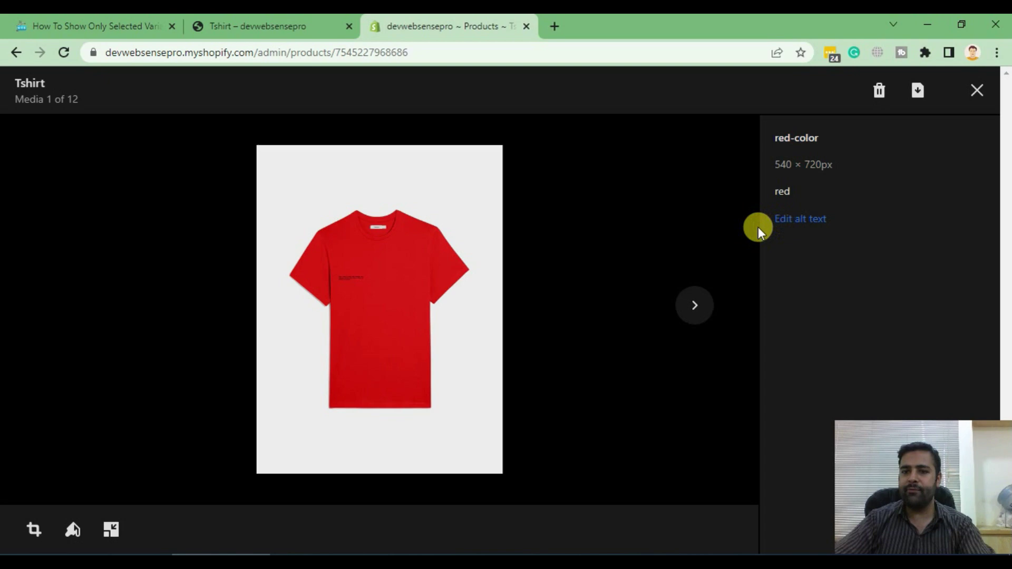
pyautogui.click(815, 227)
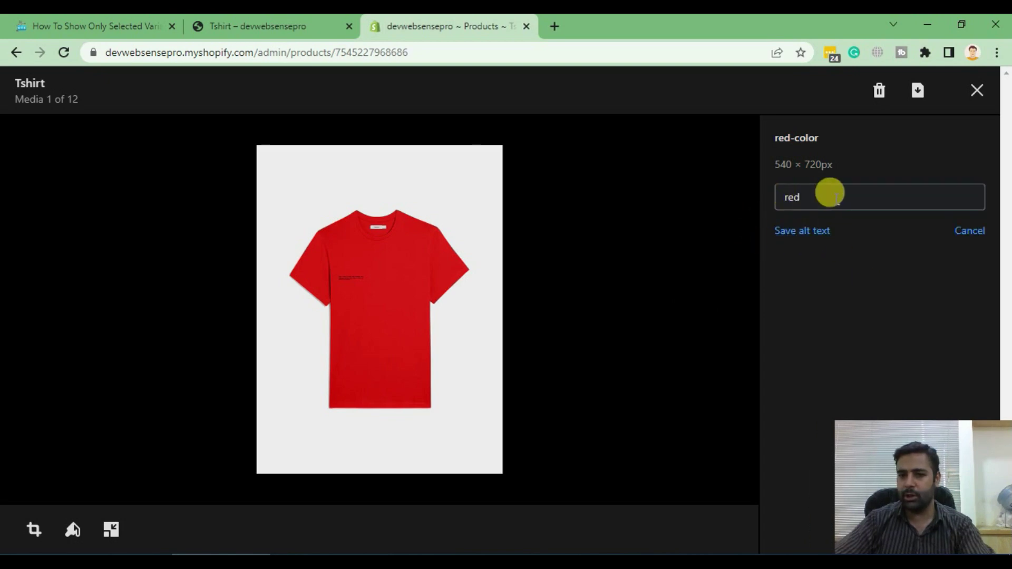
pyautogui.moveTo(830, 194); pyautogui.dragTo(788, 193)
pyautogui.click(813, 292)
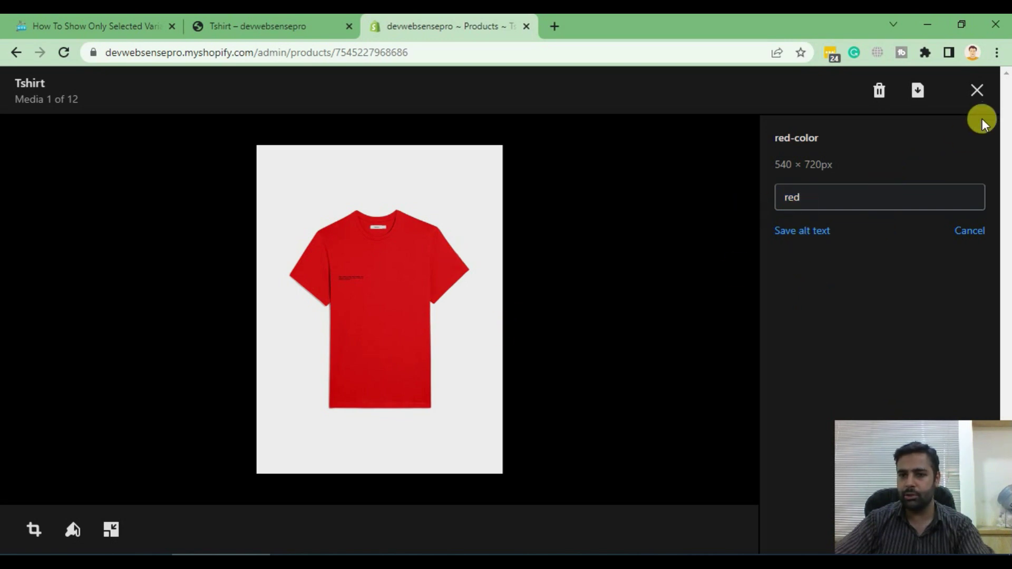
pyautogui.click(978, 90)
pyautogui.click(548, 251)
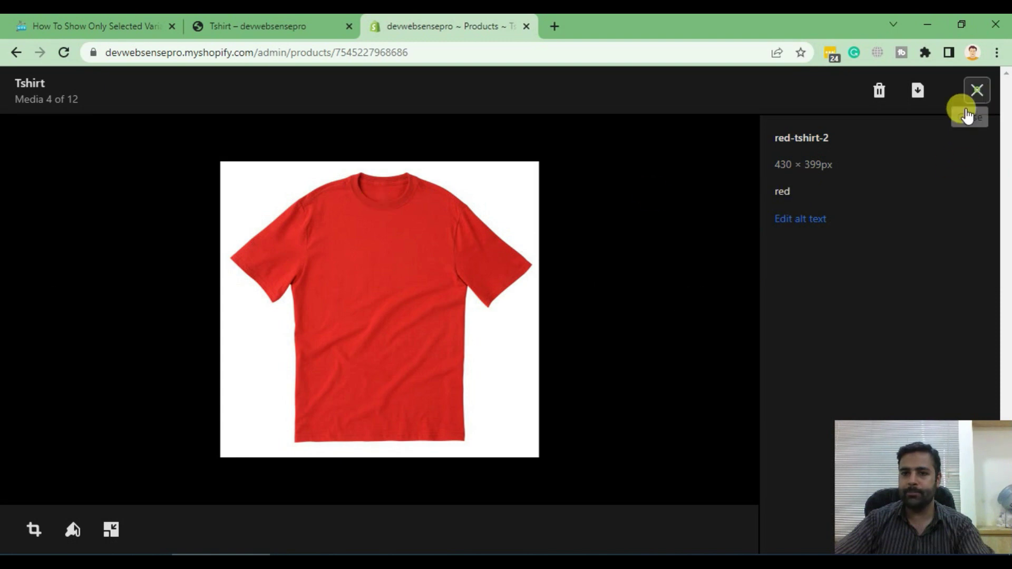
pyautogui.click(977, 91)
pyautogui.click(633, 265)
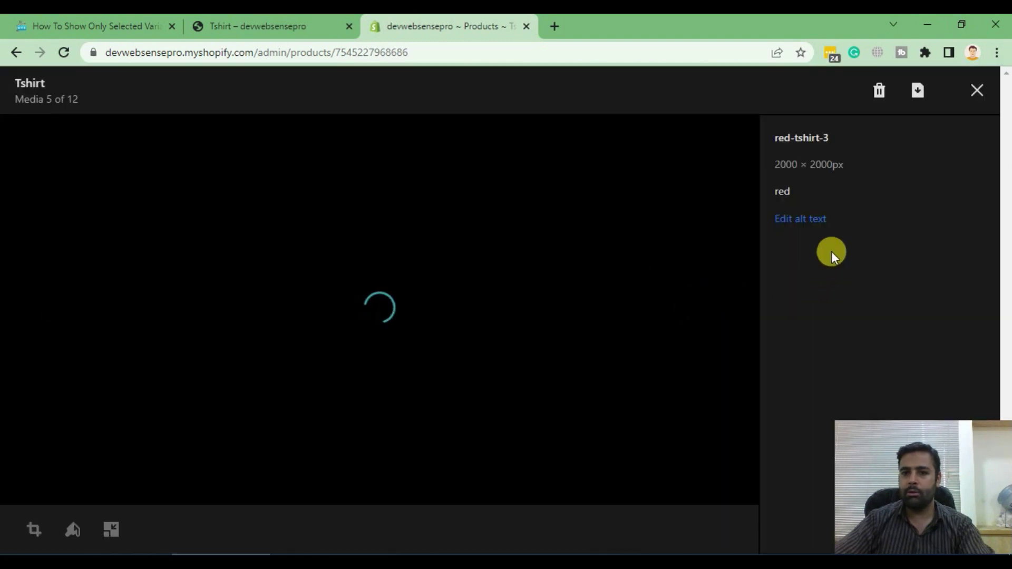
pyautogui.click(977, 90)
pyautogui.click(539, 164)
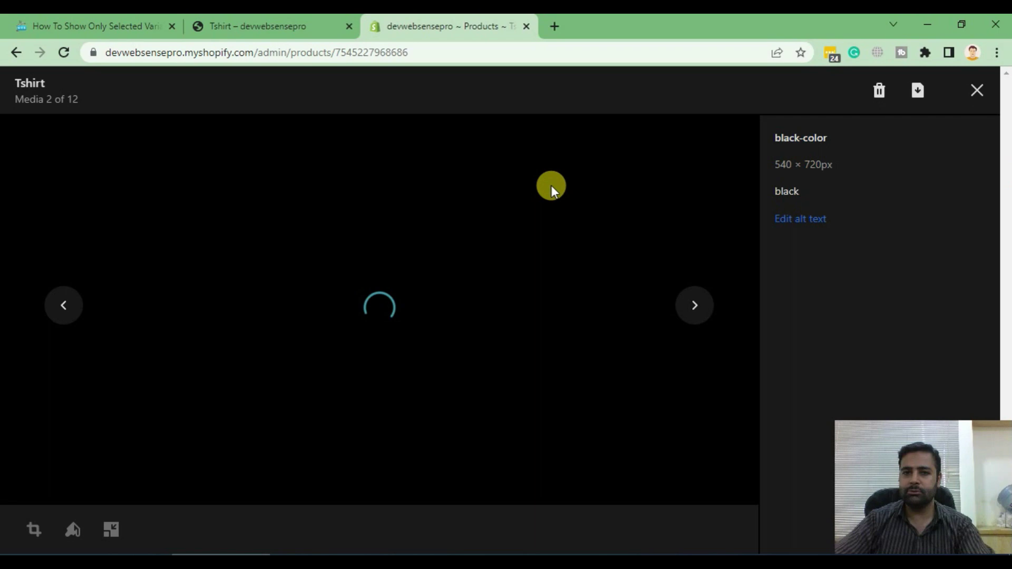
pyautogui.click(977, 91)
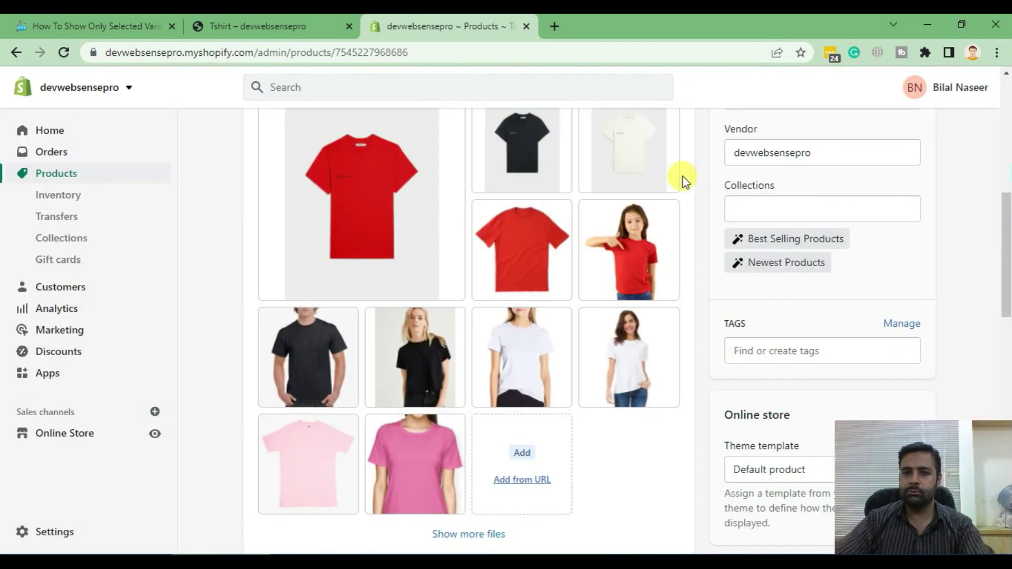
pyautogui.click(641, 168)
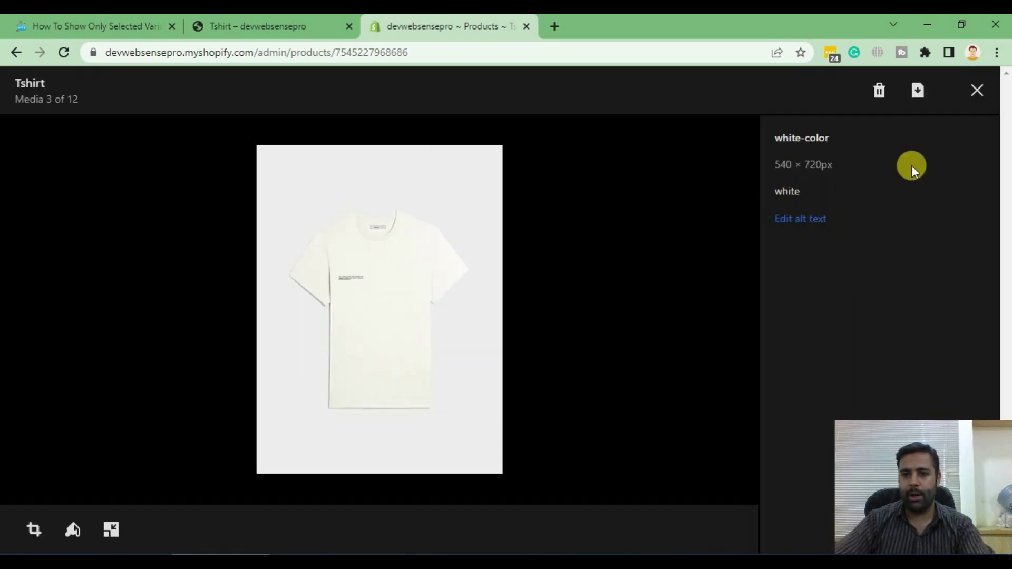
pyautogui.click(977, 98)
pyautogui.scroll(-1, 696, 341)
pyautogui.scroll(1, 696, 342)
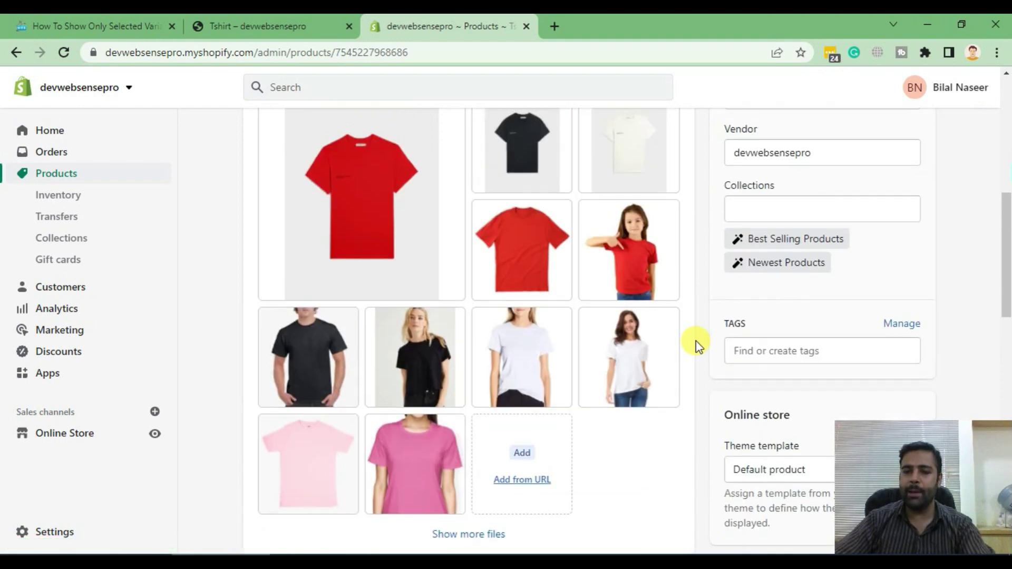
# Inspect the storefront t-shirt image's markup and select the black gallery item's row.
pyautogui.click(268, 25)
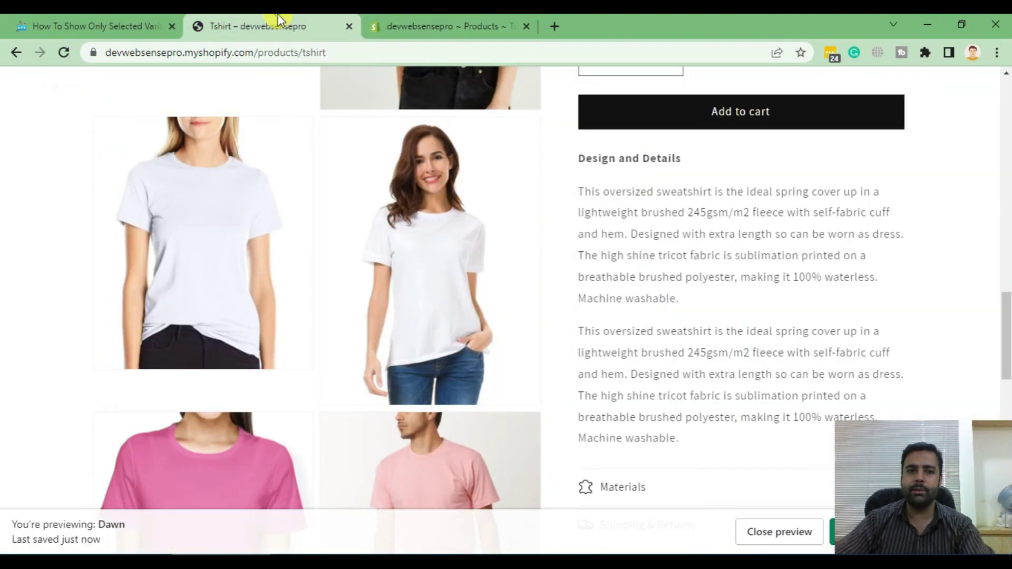
pyautogui.rightClick(242, 255)
pyautogui.click(285, 403)
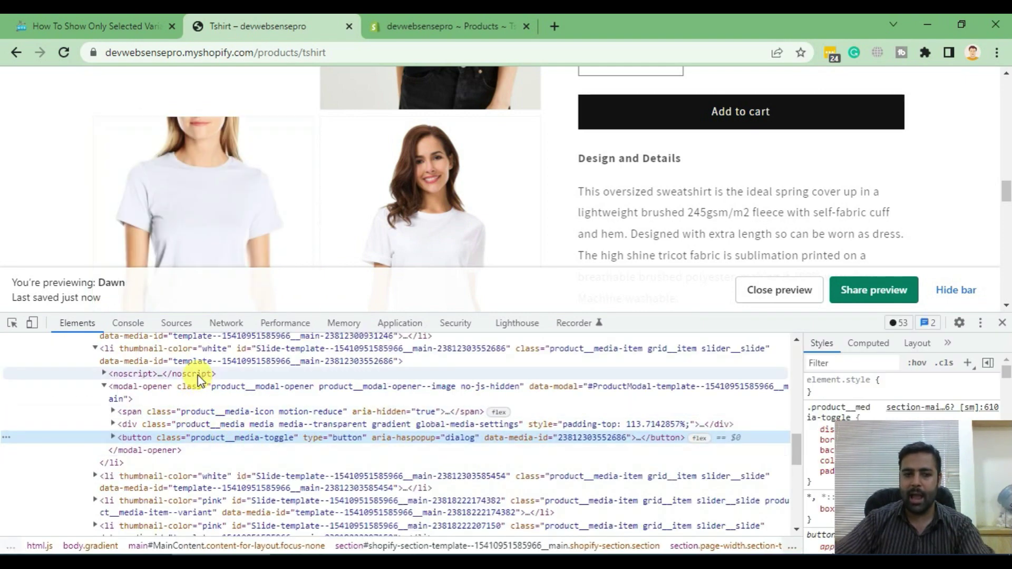
pyautogui.scroll(2, 790, 348)
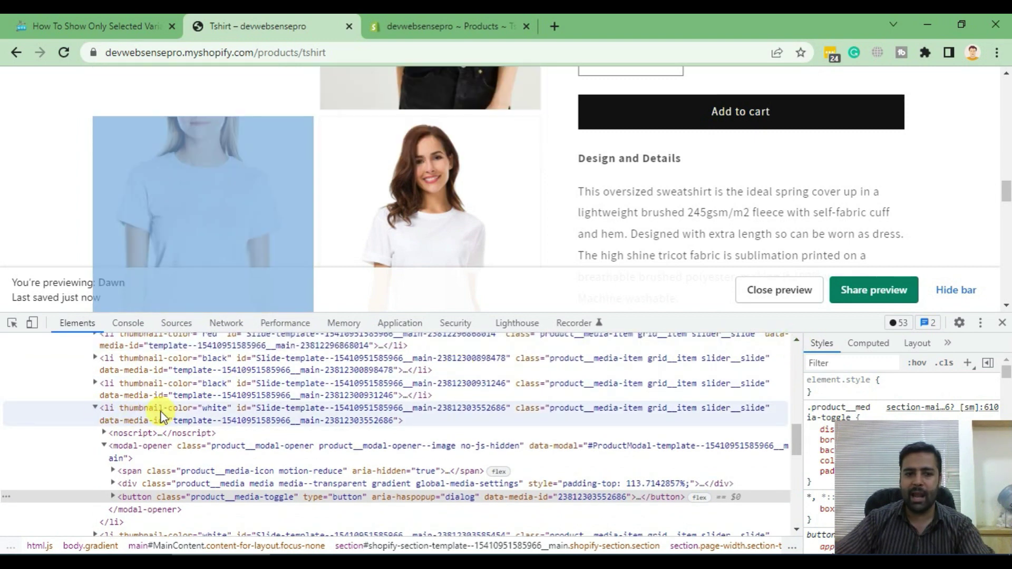
pyautogui.click(177, 385)
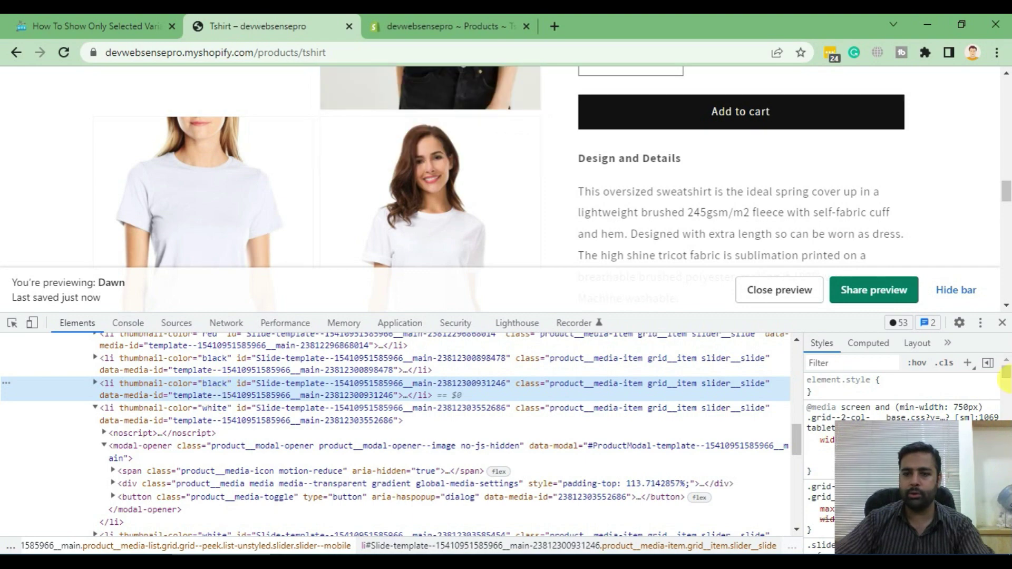
pyautogui.click(1001, 325)
# Highlight 'global.js' in the tutorial's Fourth Step and return to the Tshirt product admin.
pyautogui.click(74, 25)
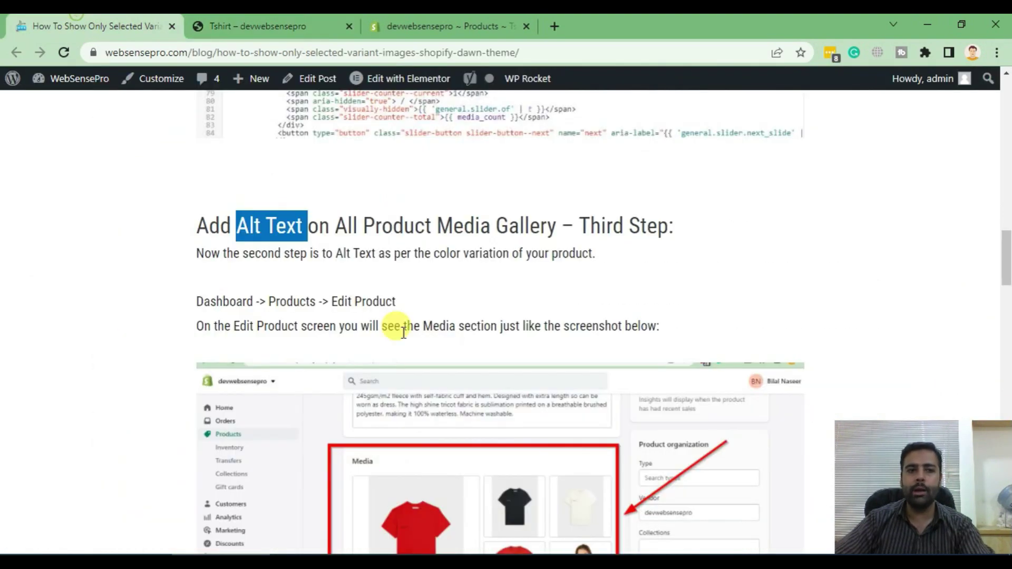
pyautogui.scroll(-5, 763, 237)
pyautogui.scroll(2, 791, 273)
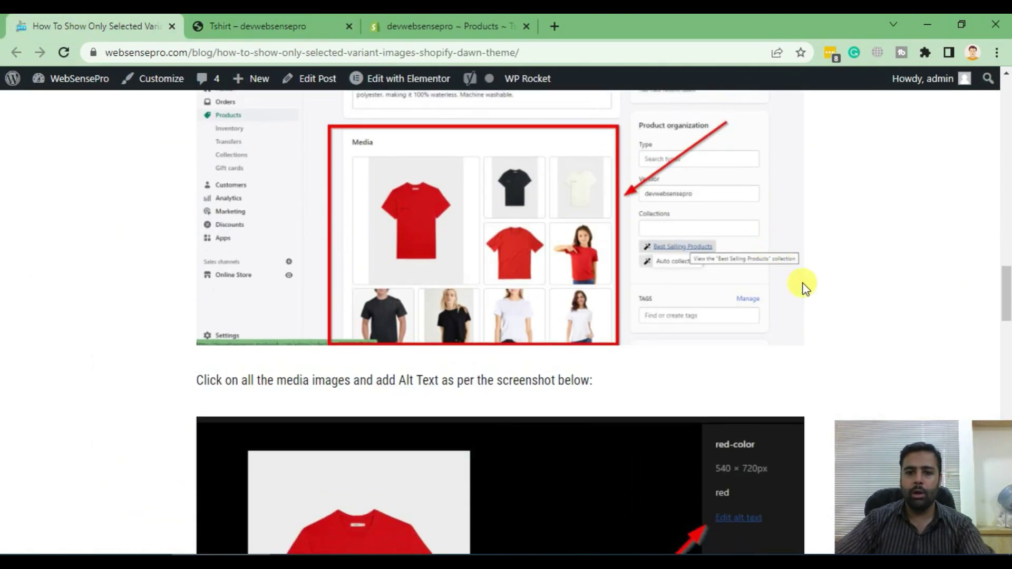
pyautogui.scroll(-8, 805, 268)
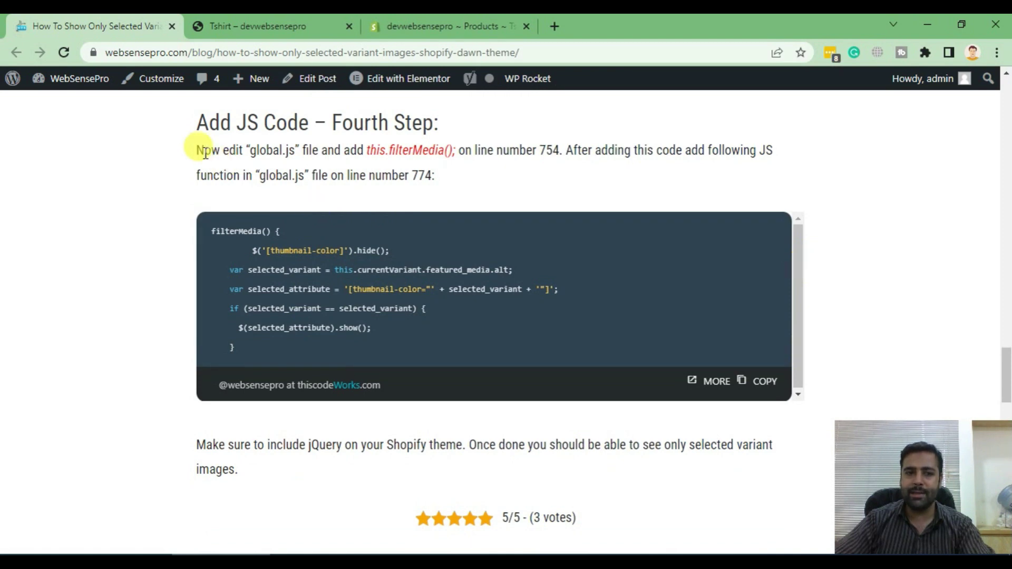
pyautogui.moveTo(294, 151); pyautogui.dragTo(237, 149)
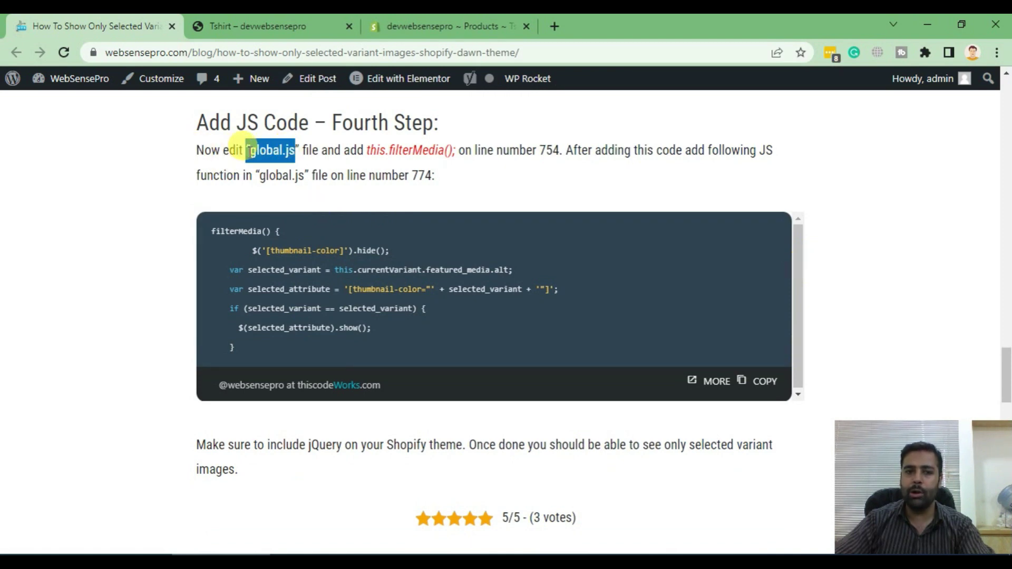
pyautogui.click(434, 26)
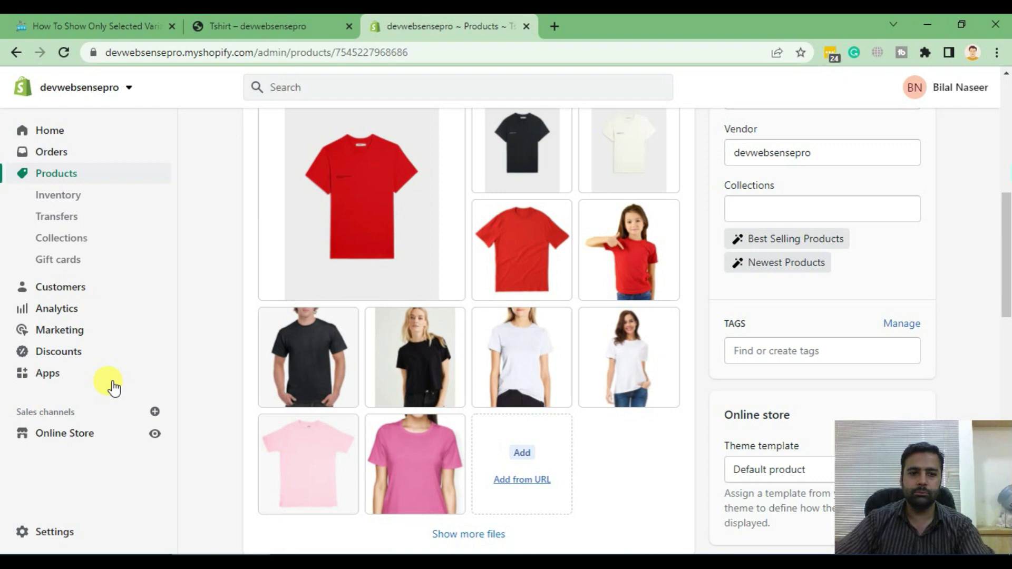
# Open the Dawn theme's code editor from Online Store > Themes and search files for 'js'.
pyautogui.click(103, 441)
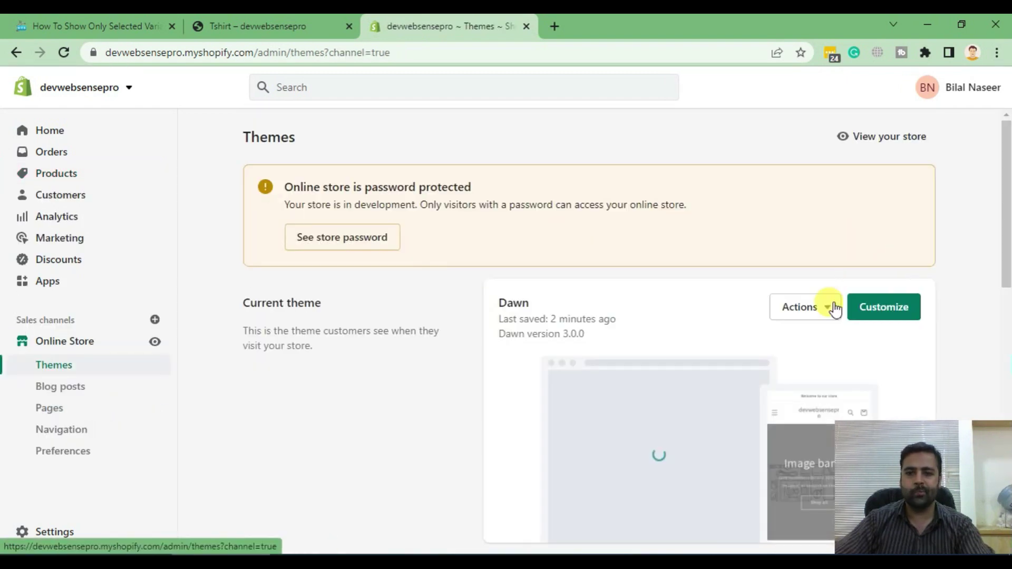
pyautogui.click(814, 307)
pyautogui.click(756, 480)
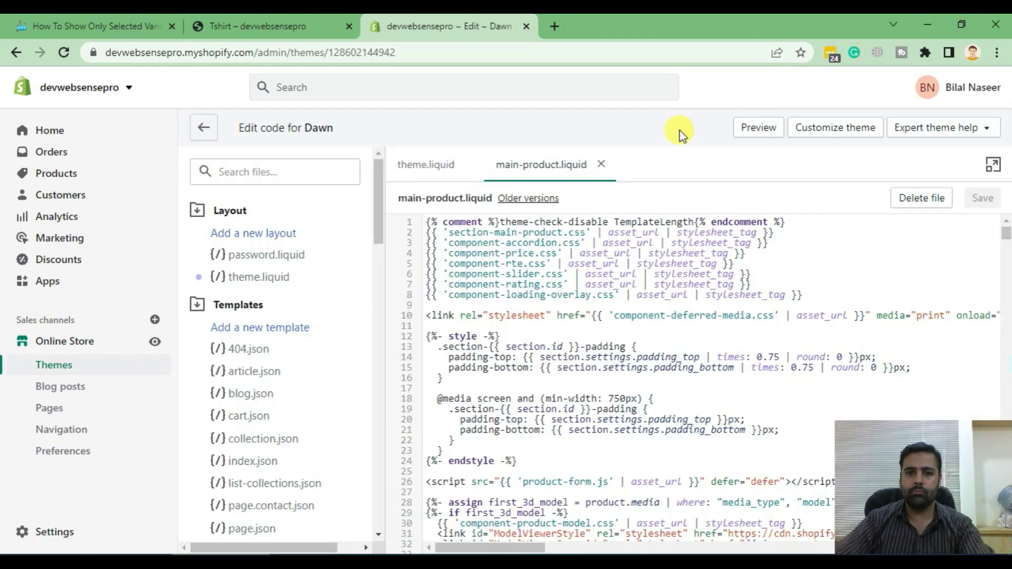
pyautogui.click(227, 168)
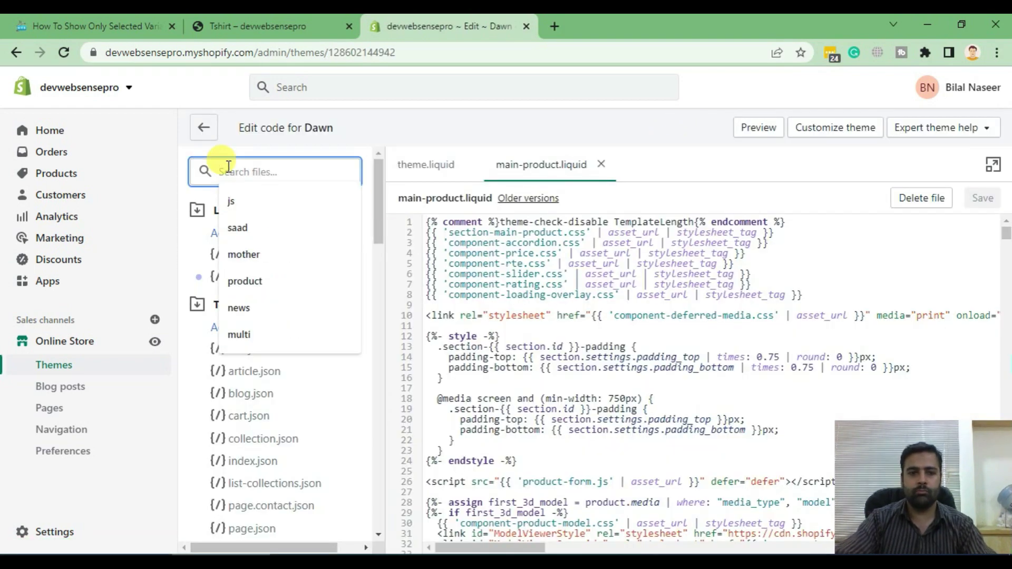
pyautogui.write('js')
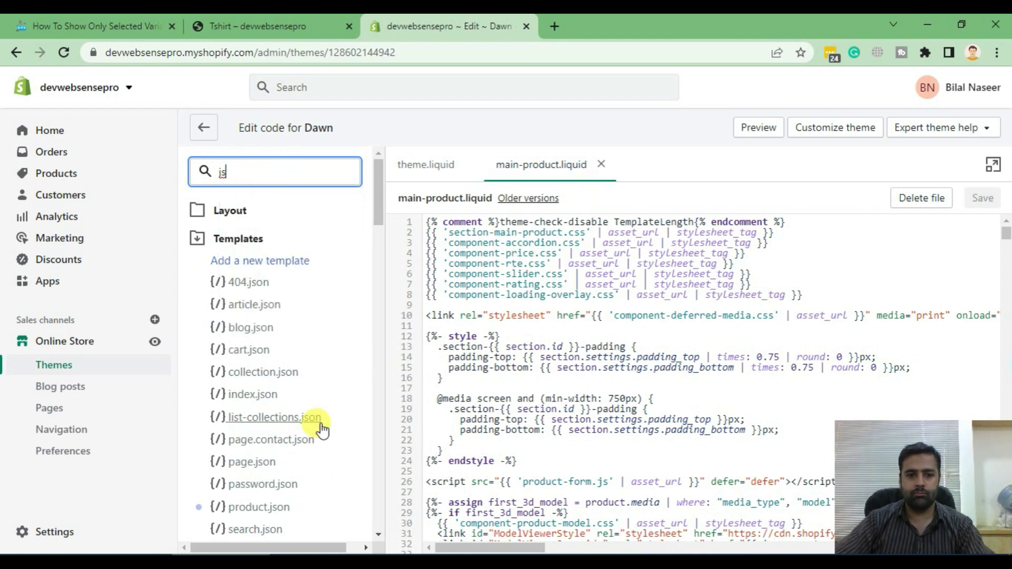
pyautogui.scroll(-4, 320, 428)
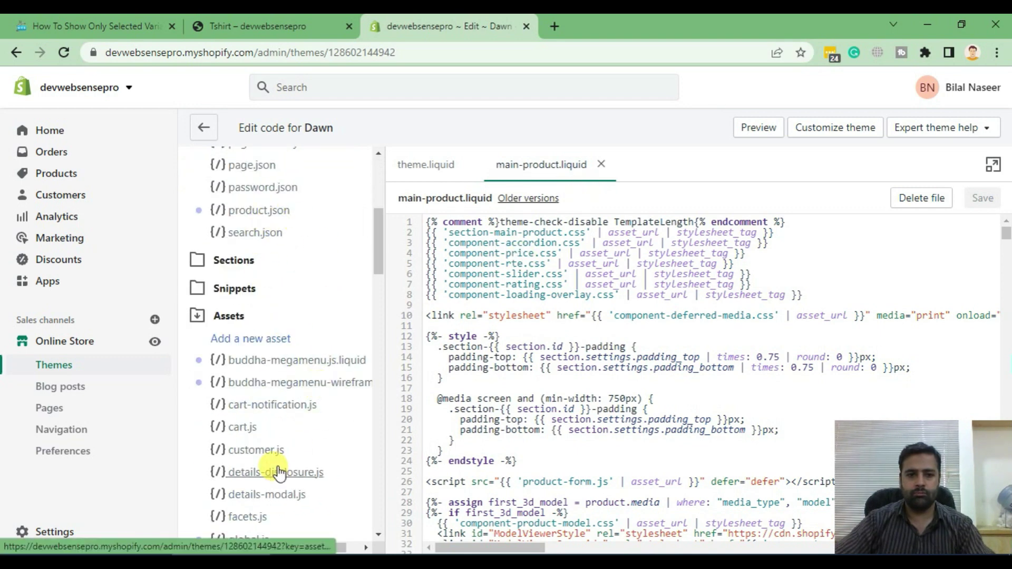
pyautogui.moveTo(376, 256); pyautogui.dragTo(377, 306)
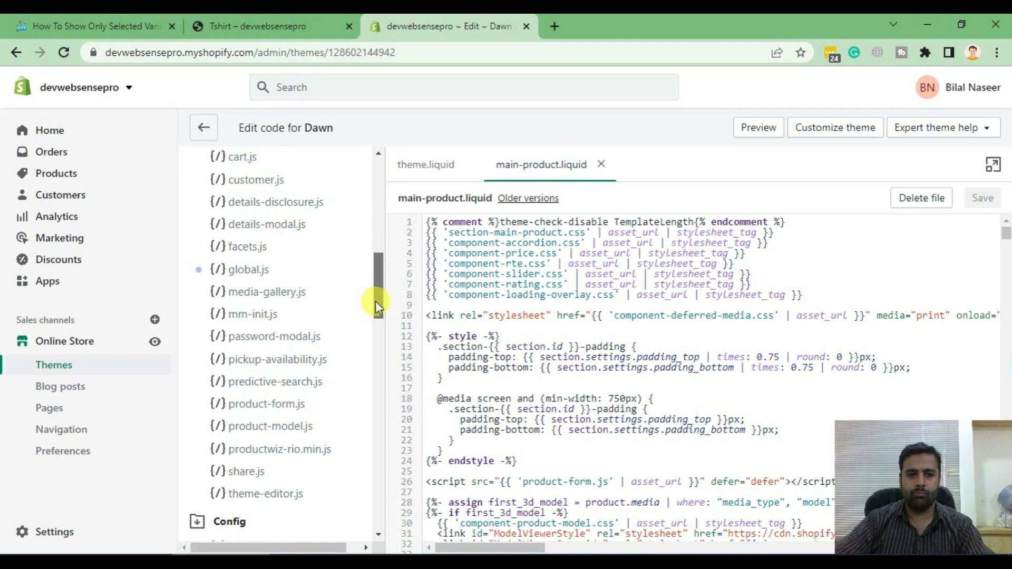
# Open global.js and copy the tutorial's this.filterMedia(); snippet.
pyautogui.click(237, 270)
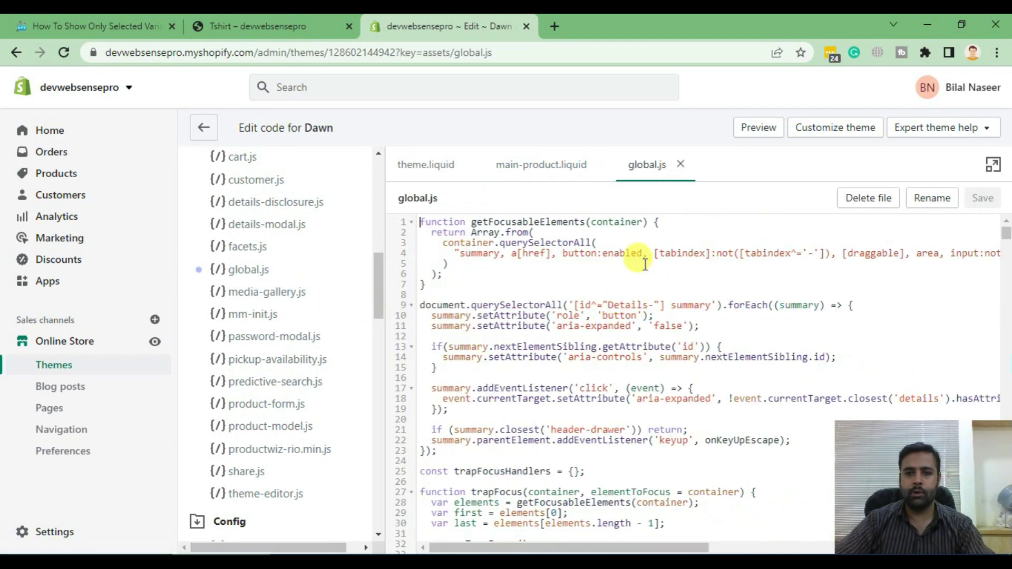
pyautogui.scroll(-3, 642, 263)
pyautogui.click(103, 19)
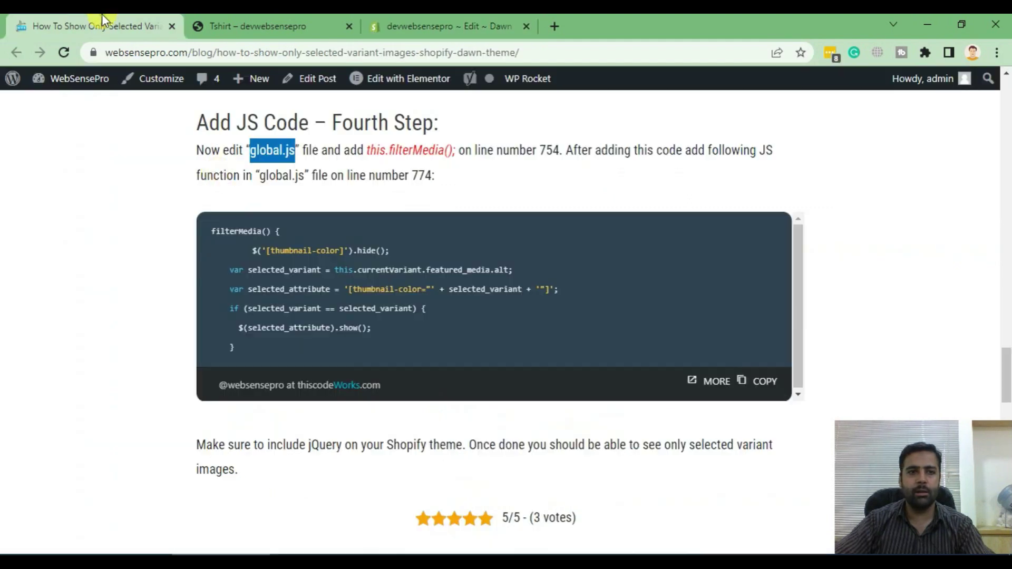
pyautogui.doubleClick(554, 149)
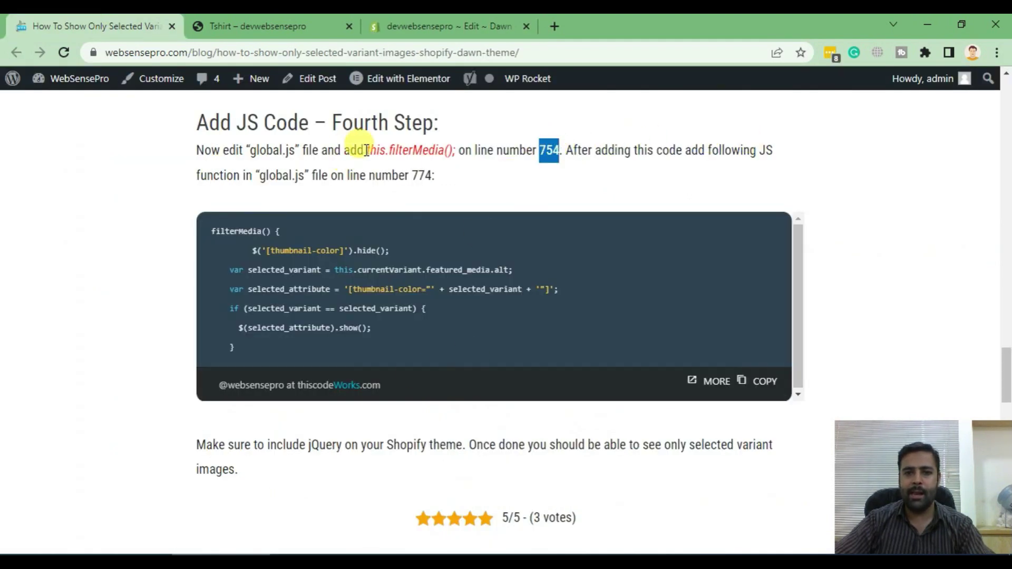
pyautogui.moveTo(365, 150); pyautogui.dragTo(465, 149)
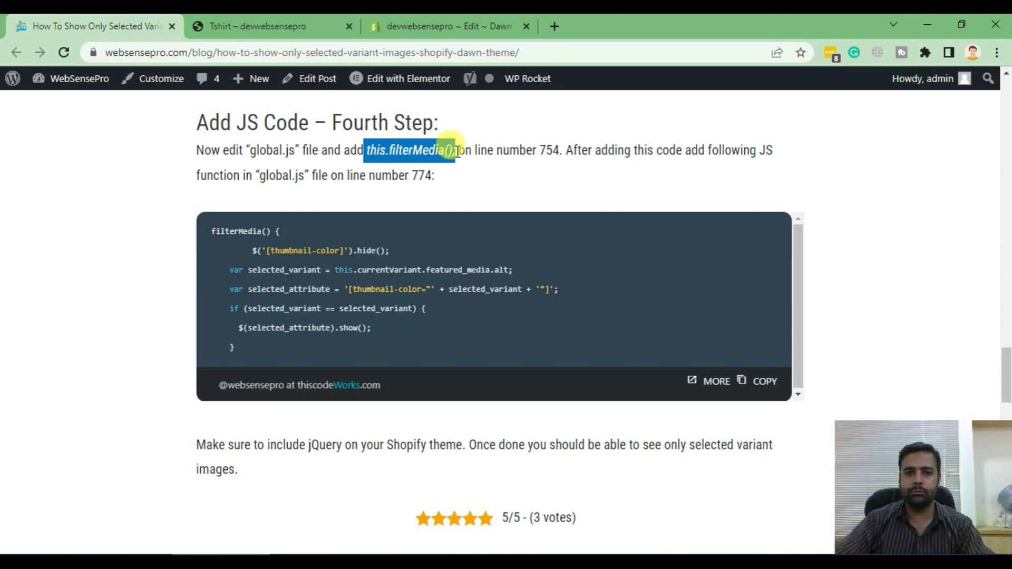
pyautogui.rightClick(442, 152)
pyautogui.click(449, 167)
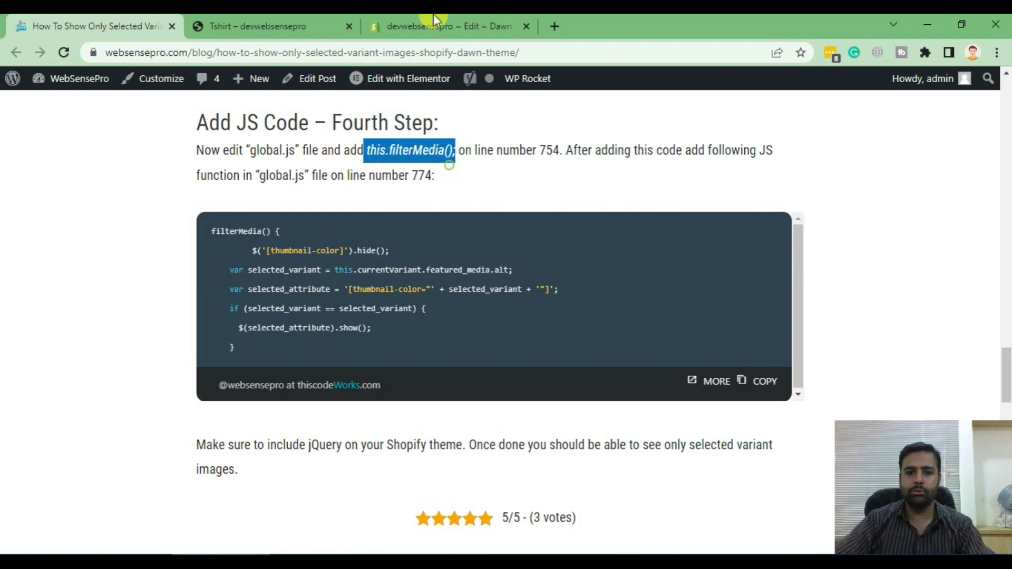
pyautogui.click(433, 18)
pyautogui.scroll(-20, 586, 300)
pyautogui.scroll(-20, 589, 305)
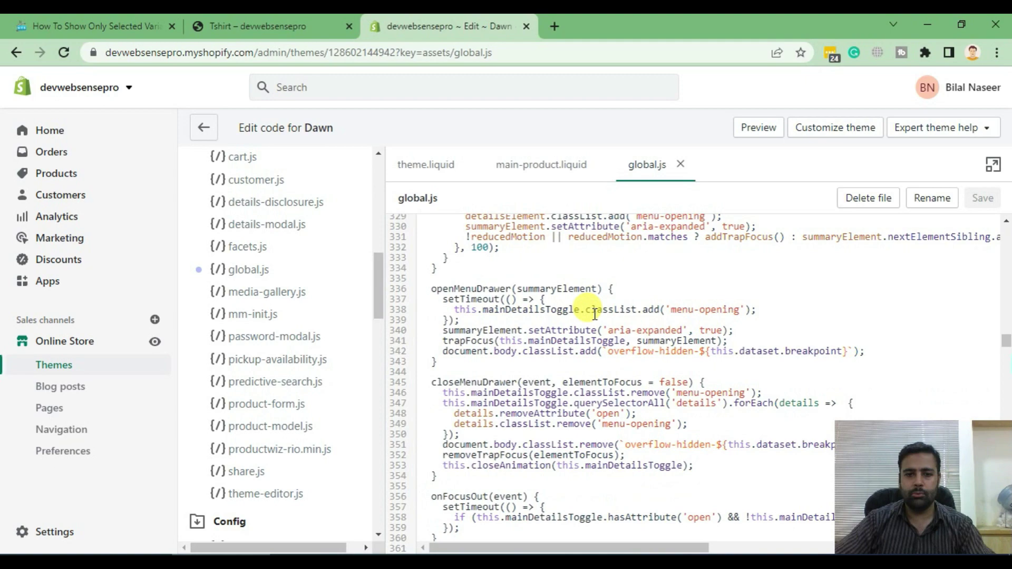
pyautogui.scroll(-17, 594, 312)
pyautogui.scroll(-10, 594, 312)
pyautogui.scroll(-10, 592, 309)
pyautogui.scroll(-8, 592, 309)
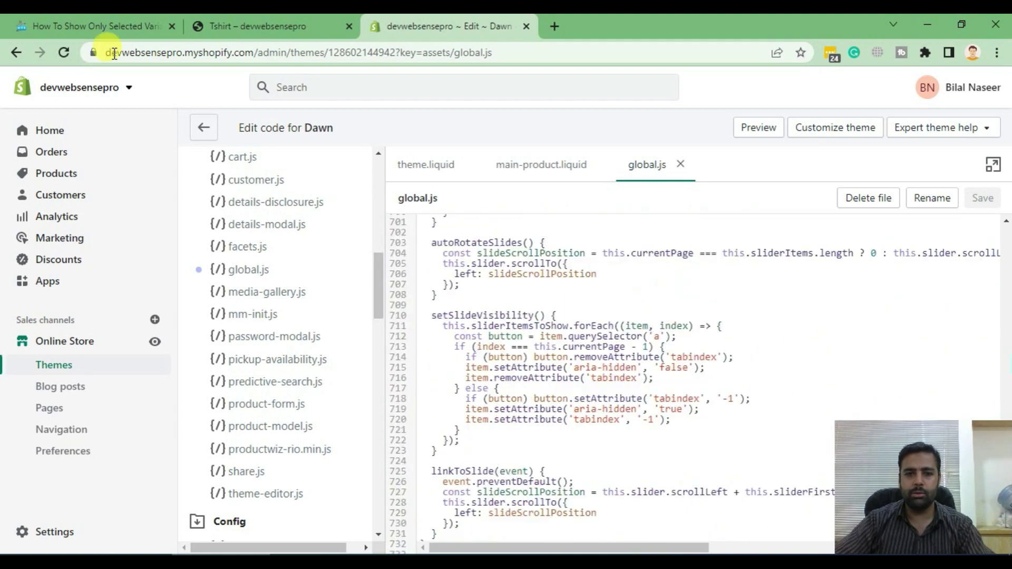
# Add this.filterMedia(); on line 754 after this.updateMedia();, fix its indentation, and save.
pyautogui.click(99, 26)
pyautogui.click(438, 20)
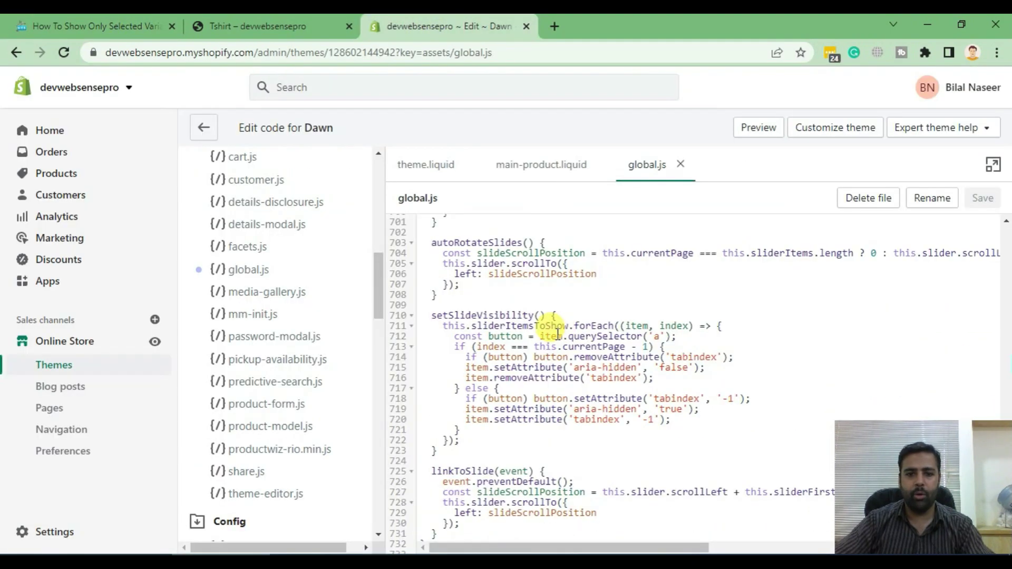
pyautogui.scroll(-5, 557, 335)
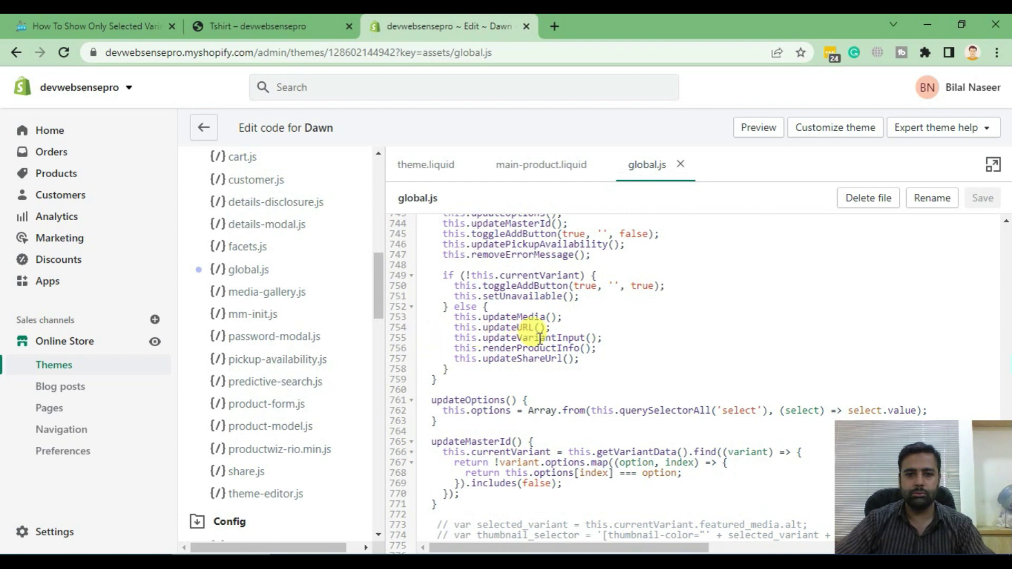
pyautogui.click(564, 326)
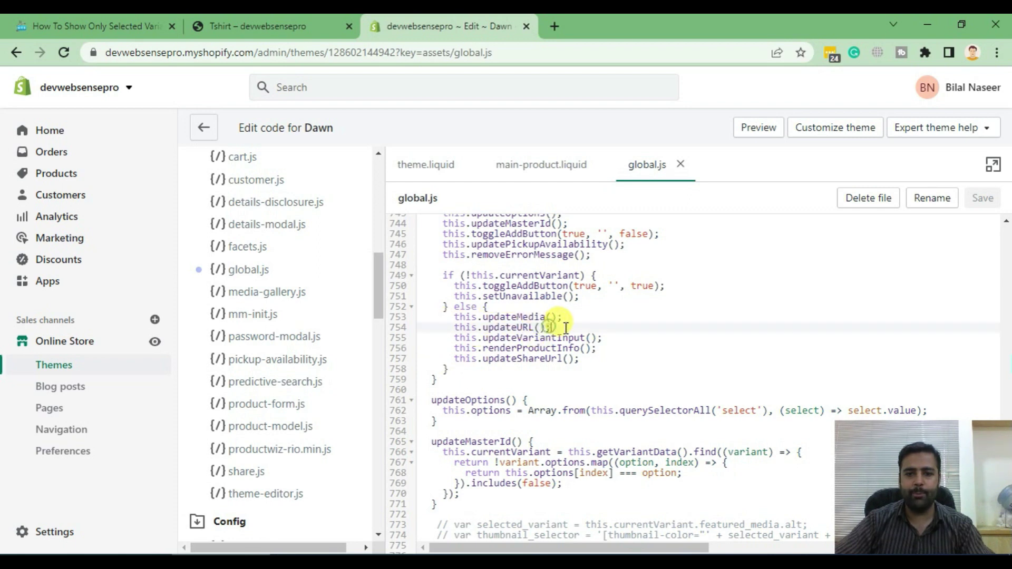
pyautogui.click(567, 316)
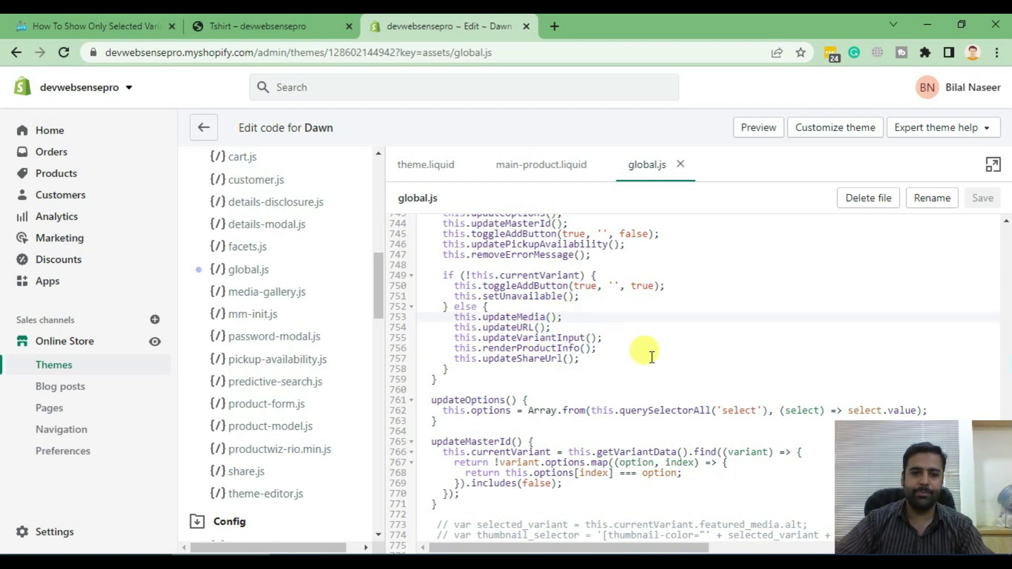
pyautogui.press('Down')
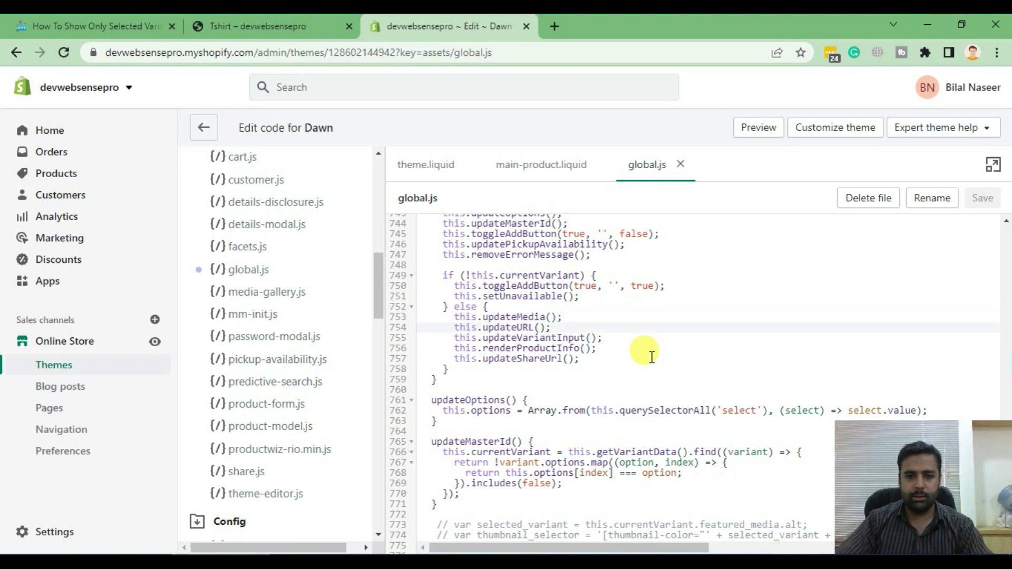
pyautogui.press('Up')
pyautogui.press('Return')
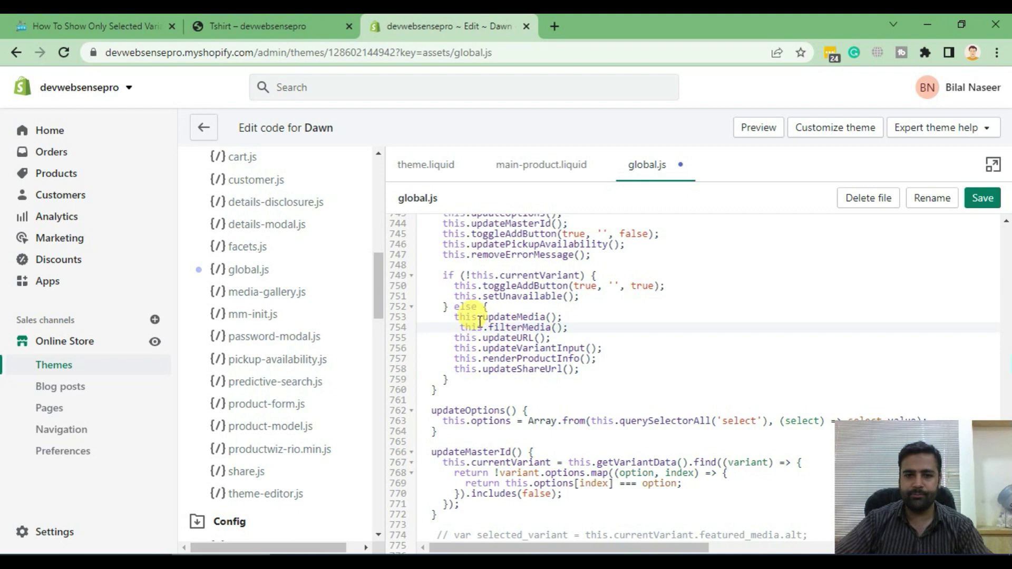
pyautogui.press('Home')
pyautogui.press('BackSpace')
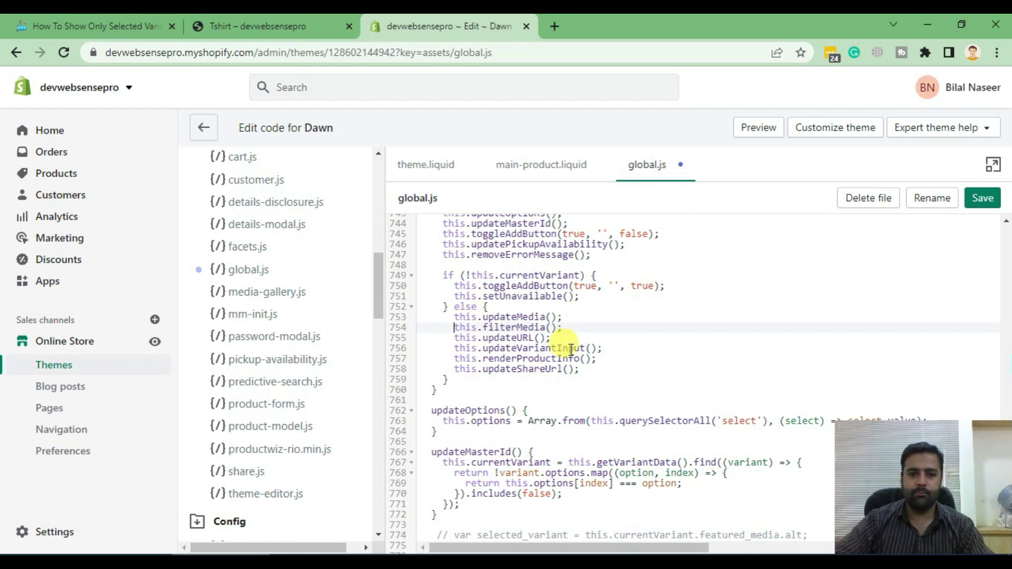
pyautogui.click(983, 198)
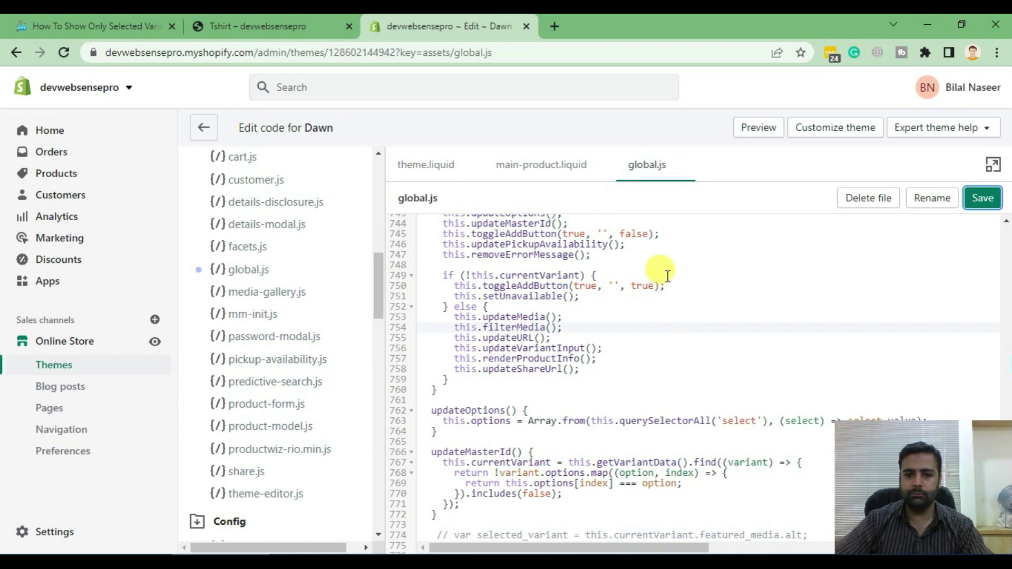
# Select the tutorial's filterMedia code block and open a blank line 774 in global.js.
pyautogui.click(29, 19)
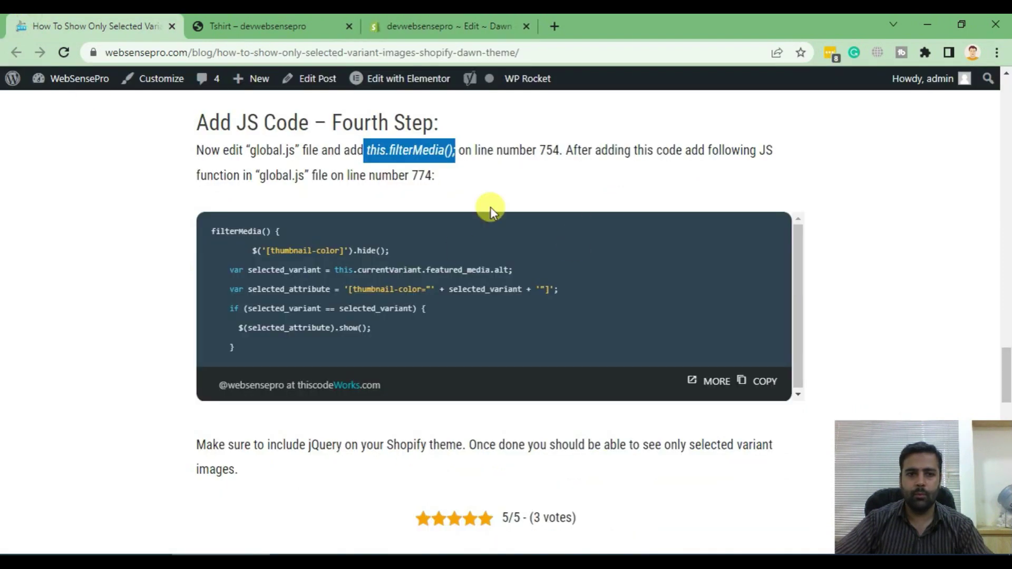
pyautogui.click(385, 178)
pyautogui.moveTo(410, 175); pyautogui.dragTo(427, 173)
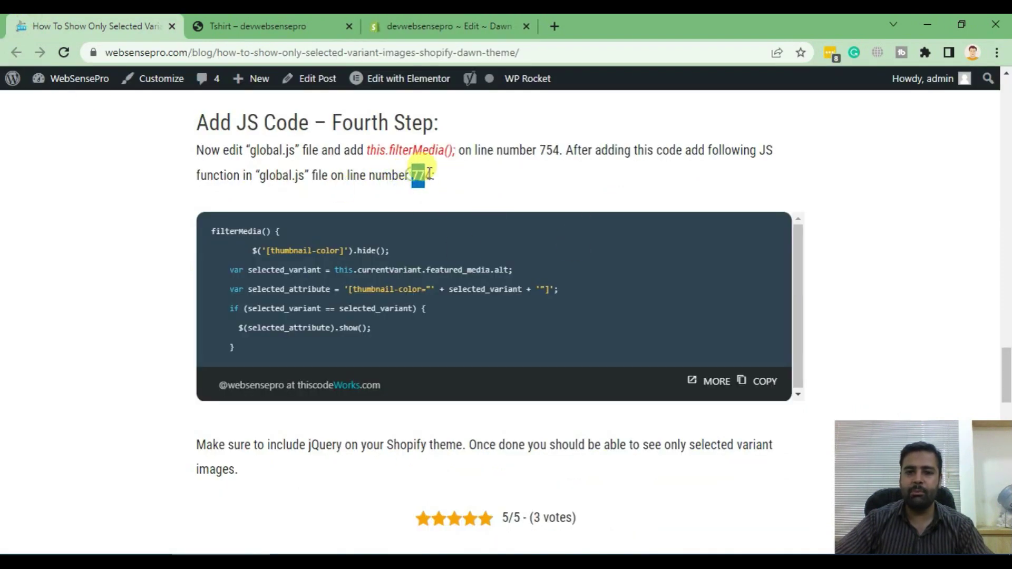
pyautogui.moveTo(251, 352); pyautogui.dragTo(200, 213)
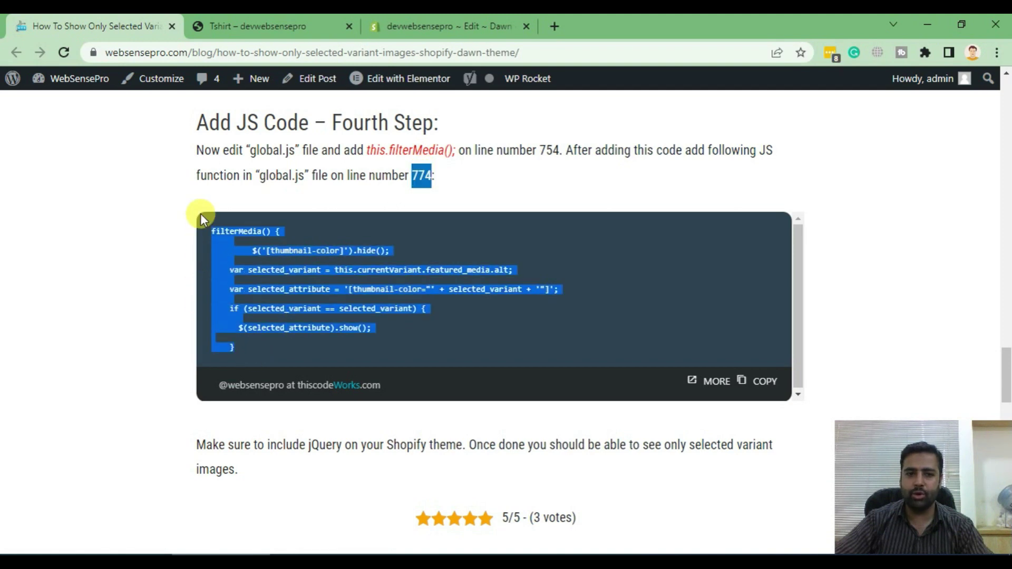
pyautogui.click(443, 26)
pyautogui.scroll(-3, 633, 316)
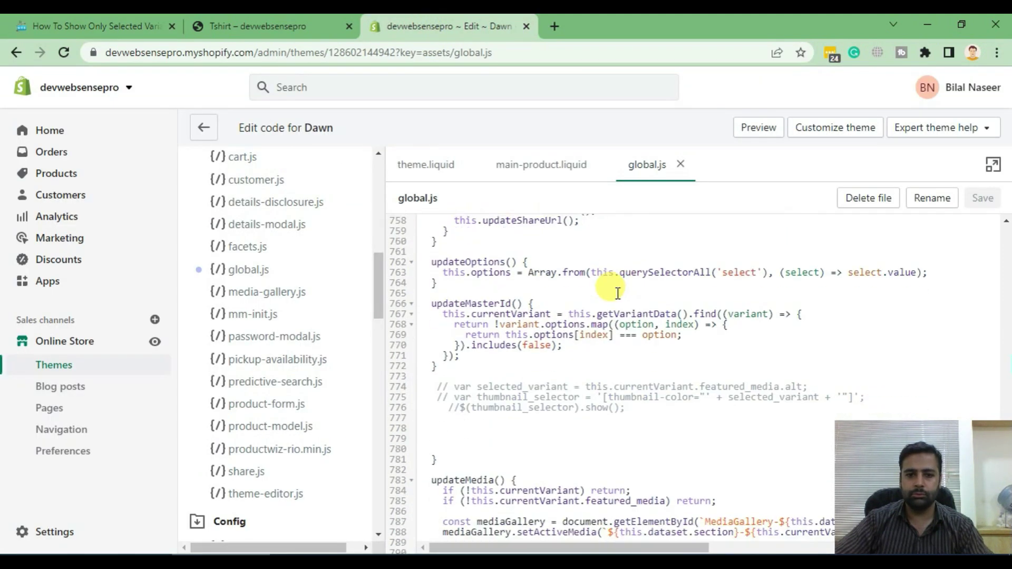
pyautogui.scroll(-2, 615, 289)
pyautogui.scroll(3, 498, 332)
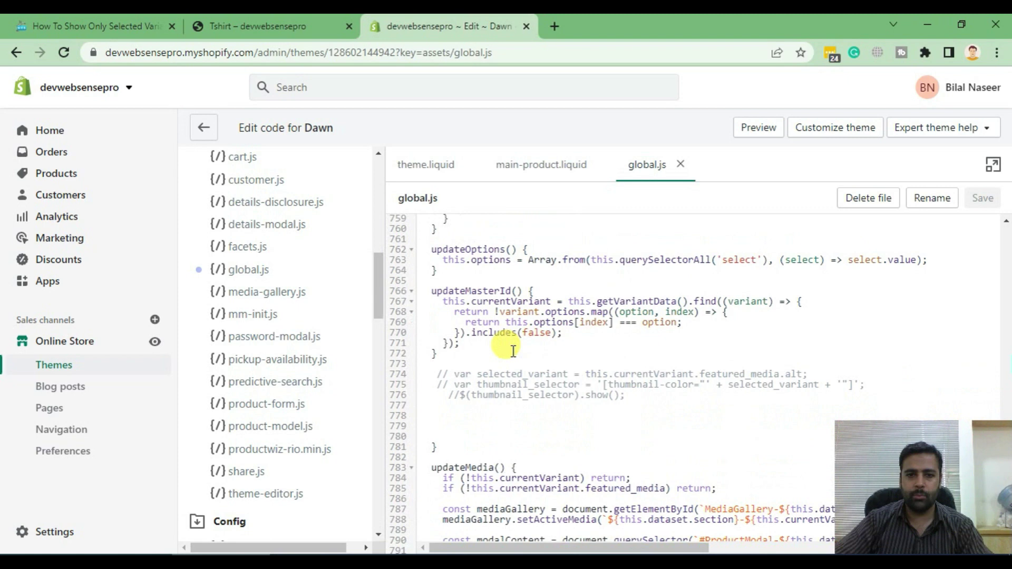
pyautogui.click(438, 387)
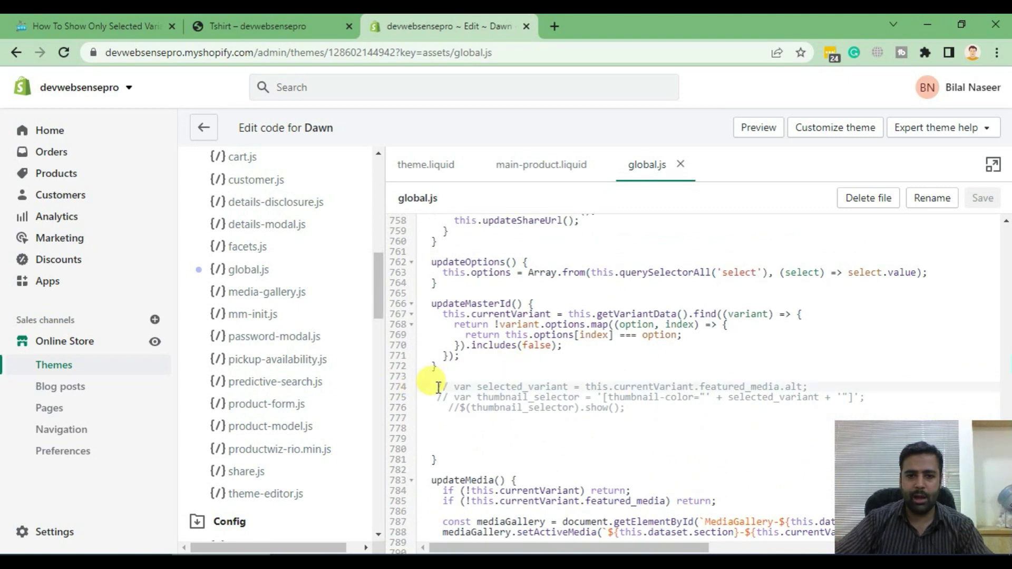
pyautogui.press('Return')
pyautogui.press('Return')
pyautogui.press('Return')
pyautogui.click(645, 398)
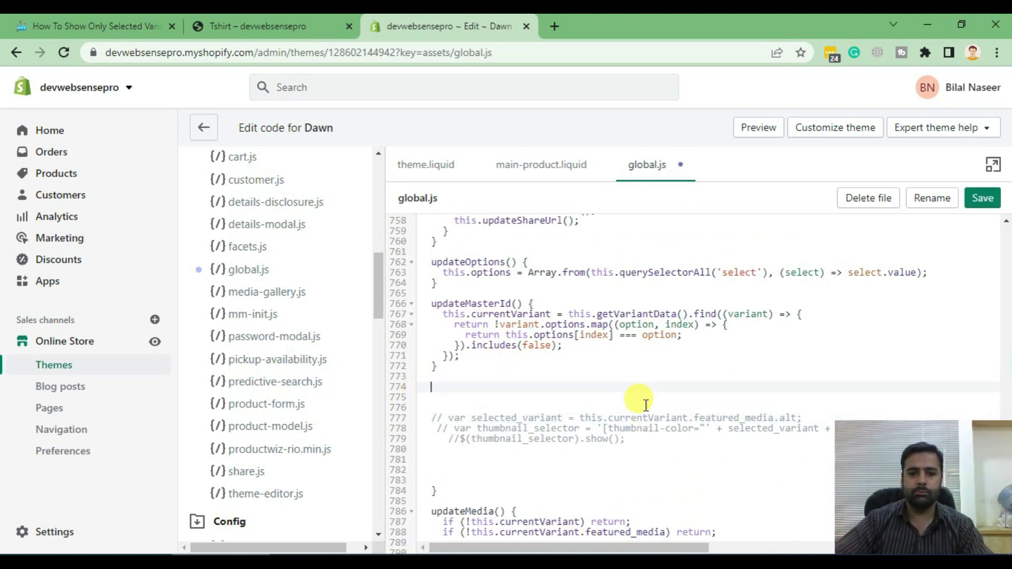
# Paste the copied filterMedia function at line 774 and save global.js.
pyautogui.click(87, 27)
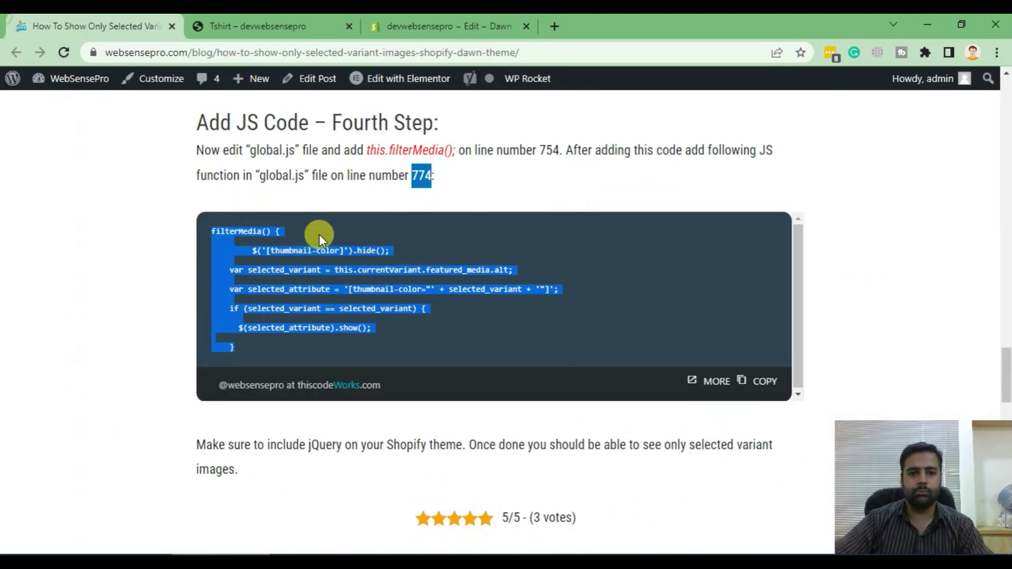
pyautogui.click(760, 381)
pyautogui.click(451, 27)
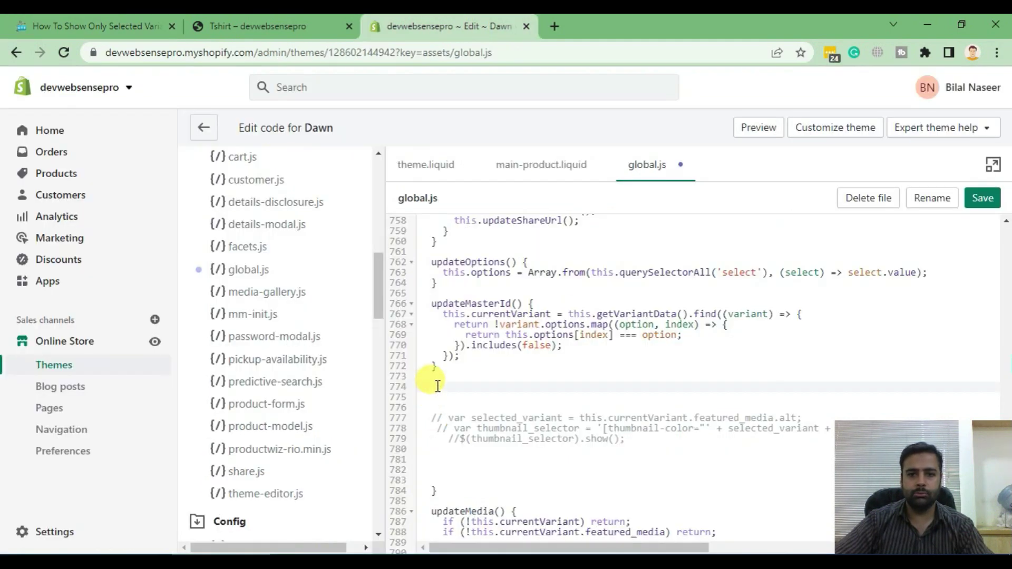
pyautogui.rightClick(433, 386)
pyautogui.click(471, 249)
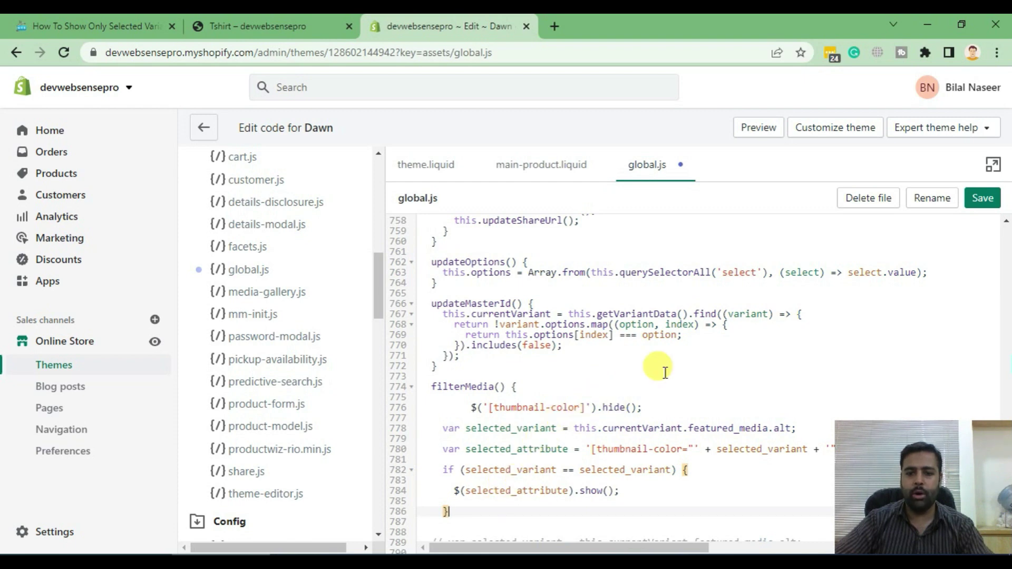
pyautogui.scroll(-4, 656, 368)
pyautogui.scroll(2, 688, 348)
pyautogui.scroll(2, 681, 343)
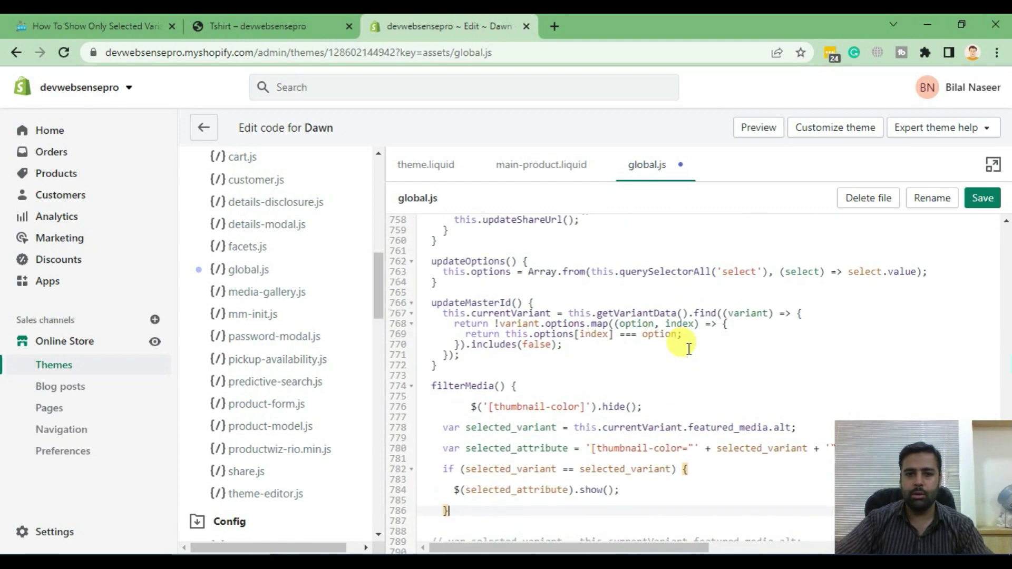
pyautogui.click(982, 198)
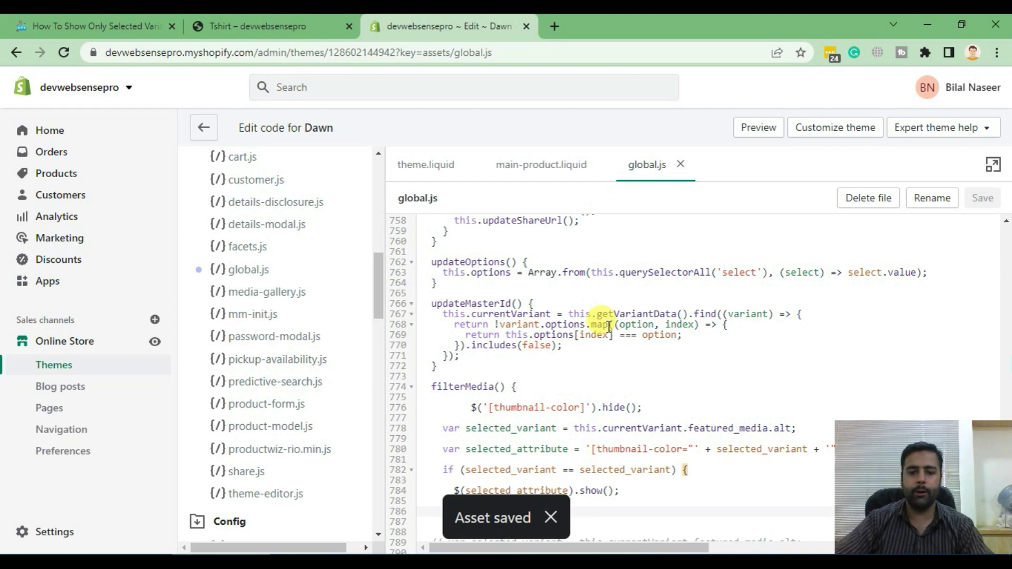
# Reload the Tshirt preview and check the gallery for Black, White, Pink, then Red.
pyautogui.click(240, 18)
pyautogui.scroll(2, 553, 300)
pyautogui.scroll(2, 553, 300)
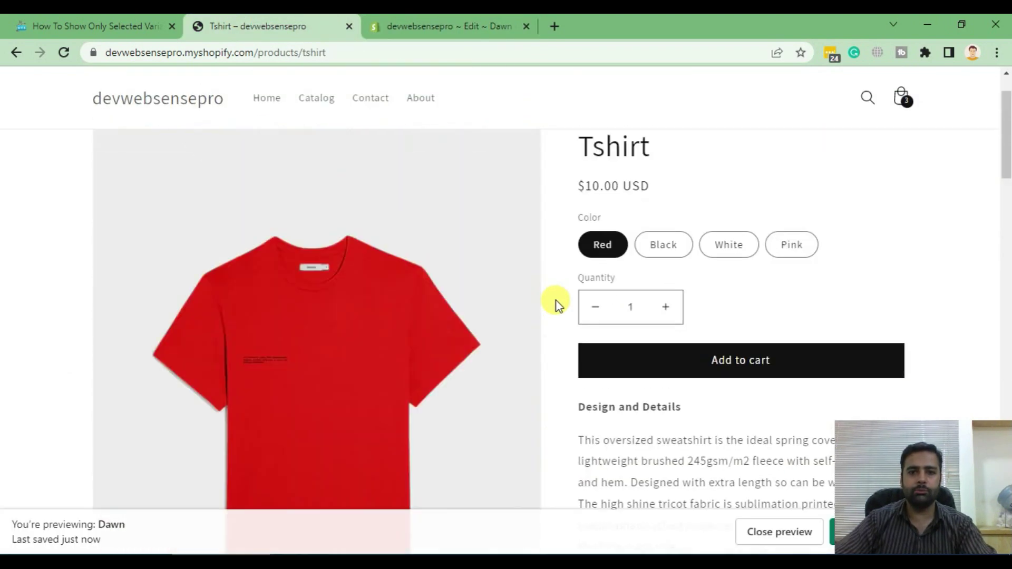
pyautogui.click(64, 54)
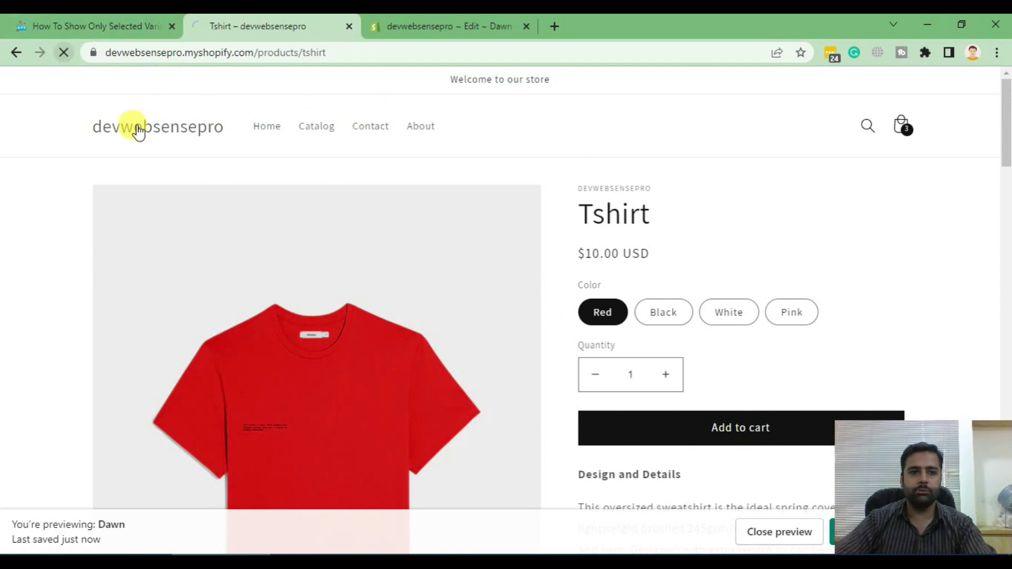
pyautogui.scroll(-1, 588, 162)
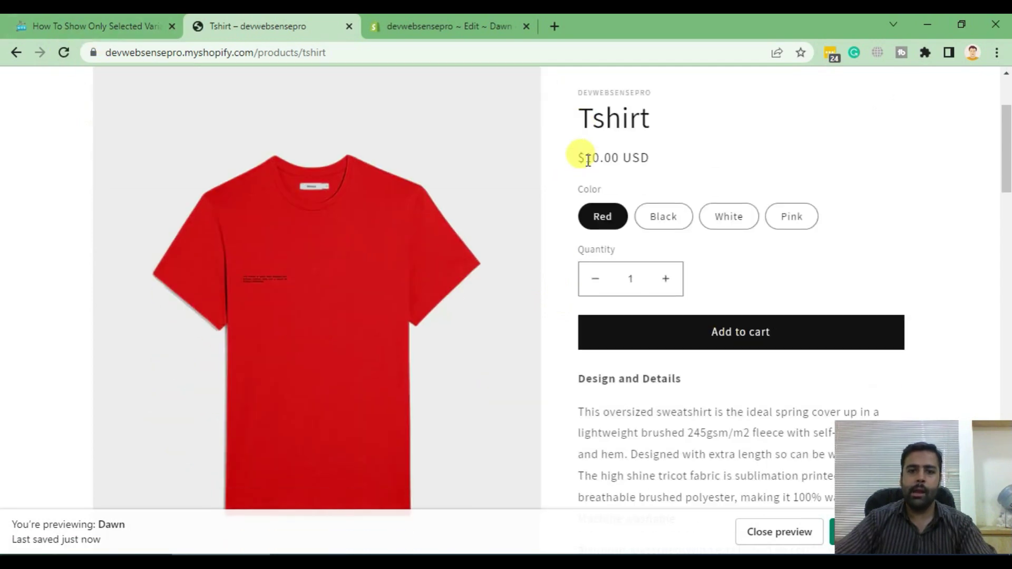
pyautogui.click(656, 221)
pyautogui.scroll(-4, 543, 189)
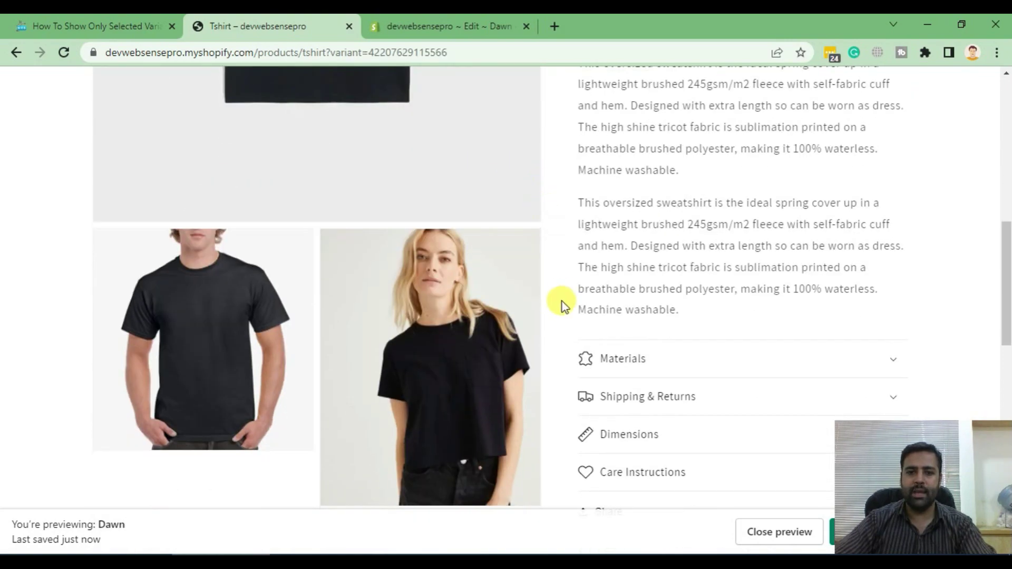
pyautogui.scroll(1, 562, 304)
pyautogui.scroll(2, 562, 304)
pyautogui.scroll(2, 562, 304)
pyautogui.scroll(-5, 558, 315)
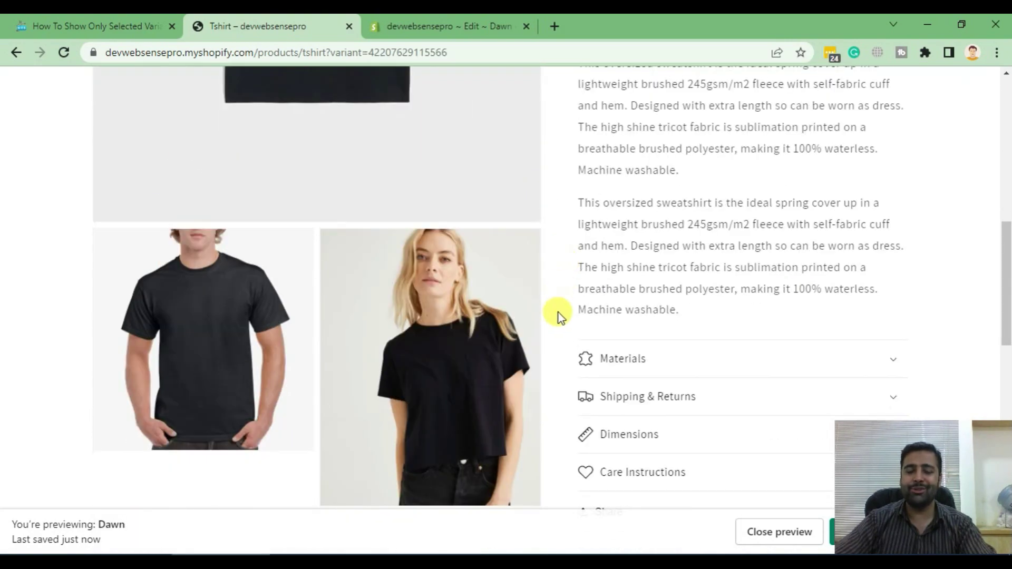
pyautogui.scroll(5, 558, 315)
pyautogui.click(734, 168)
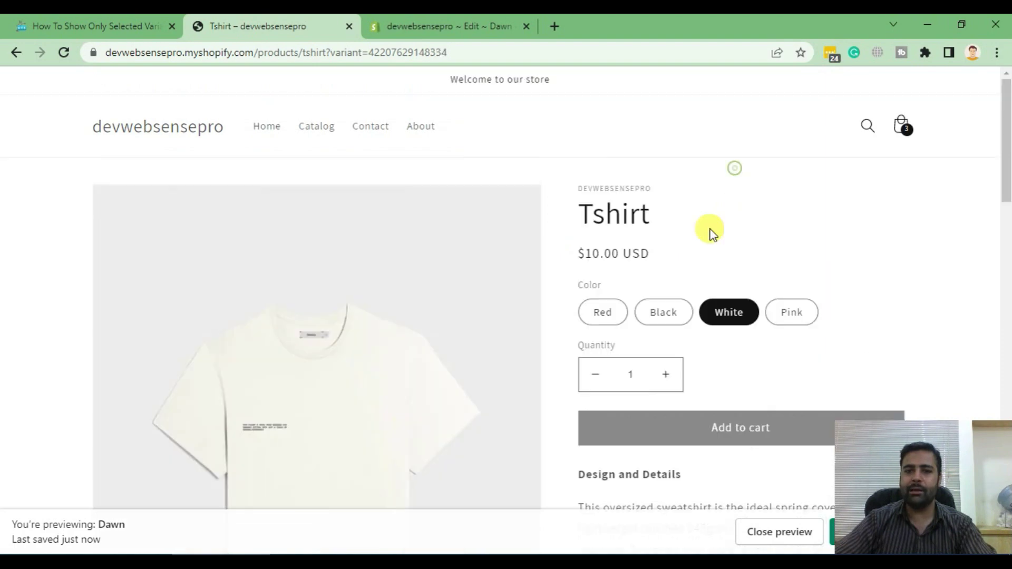
pyautogui.scroll(-1, 708, 231)
pyautogui.scroll(-2, 543, 275)
pyautogui.scroll(-2, 554, 296)
pyautogui.scroll(-2, 554, 299)
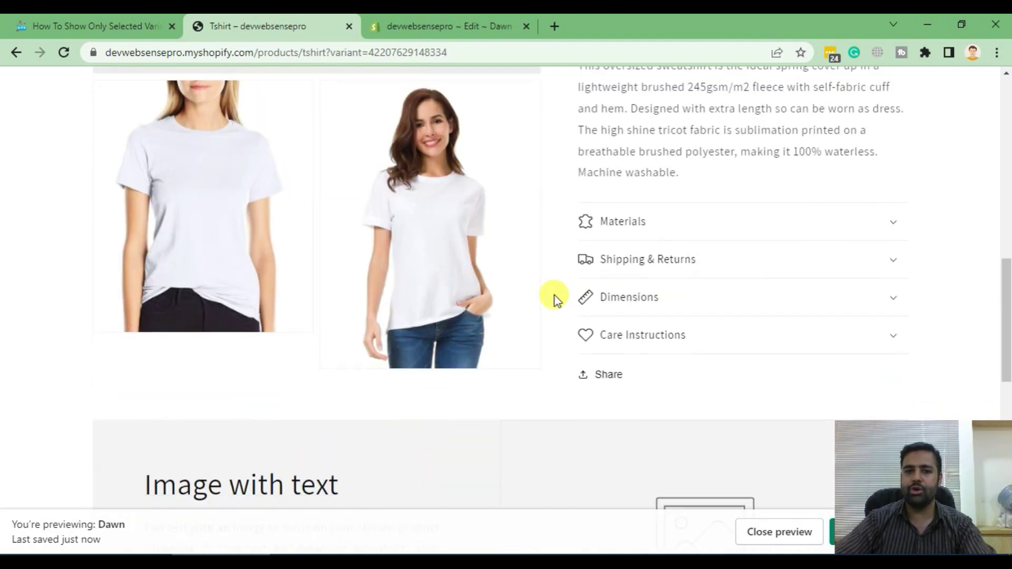
pyautogui.scroll(4, 555, 296)
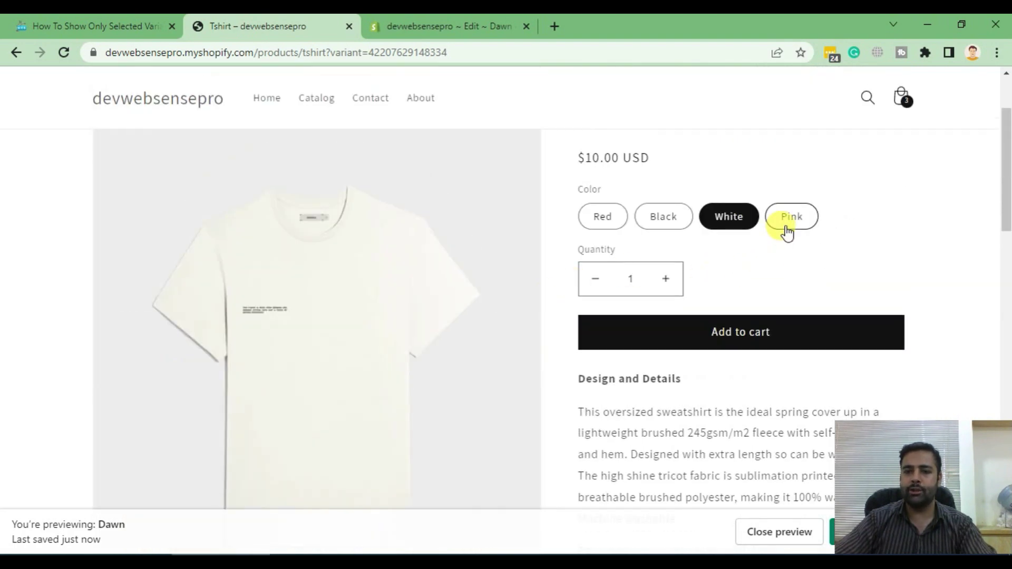
pyautogui.click(787, 225)
pyautogui.scroll(-5, 543, 261)
pyautogui.scroll(-4, 563, 304)
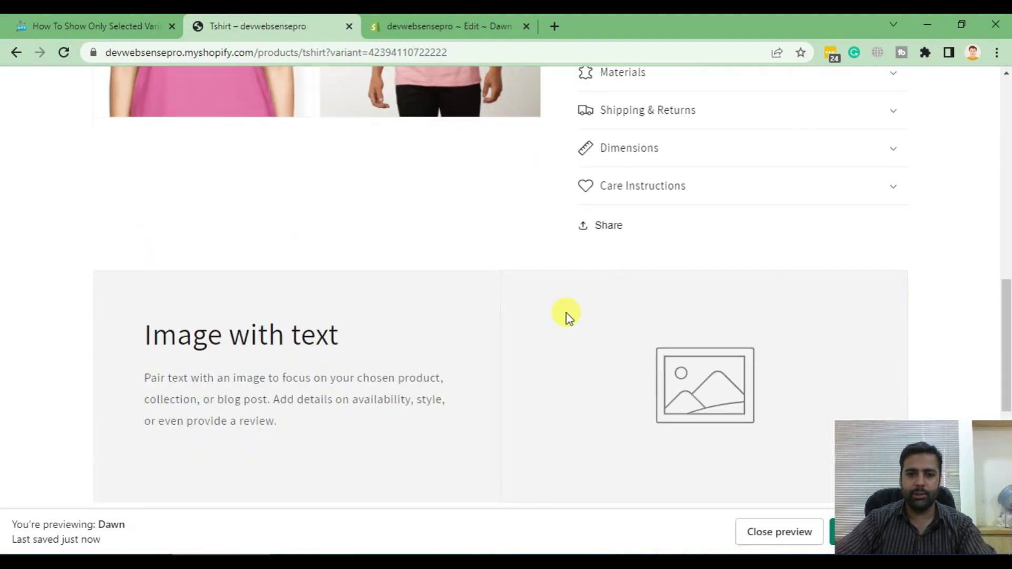
pyautogui.scroll(10, 567, 316)
pyautogui.click(603, 311)
pyautogui.scroll(-4, 549, 260)
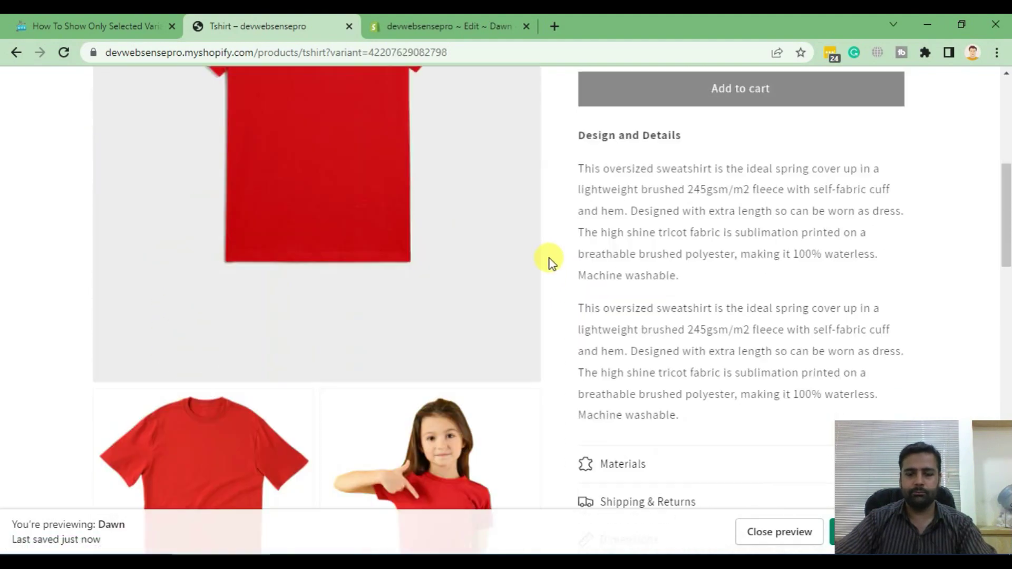
pyautogui.scroll(-4, 549, 260)
pyautogui.scroll(5, 551, 268)
pyautogui.scroll(2, 555, 277)
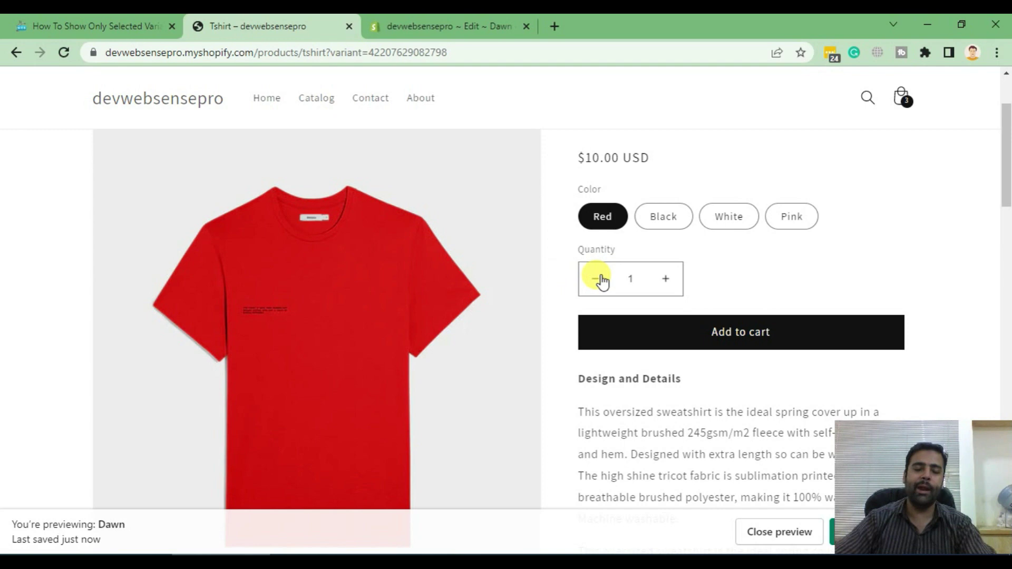